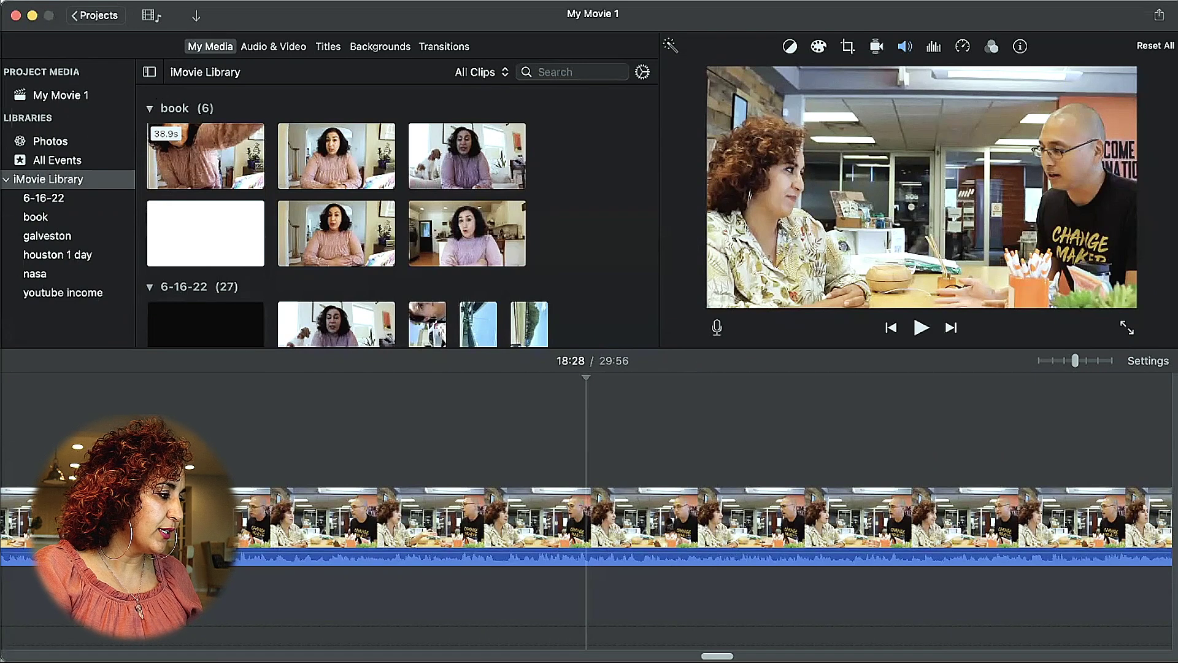
# Step: Open the Import window from the iMovie toolbar to add media from the computer
pyautogui.click(196, 16)
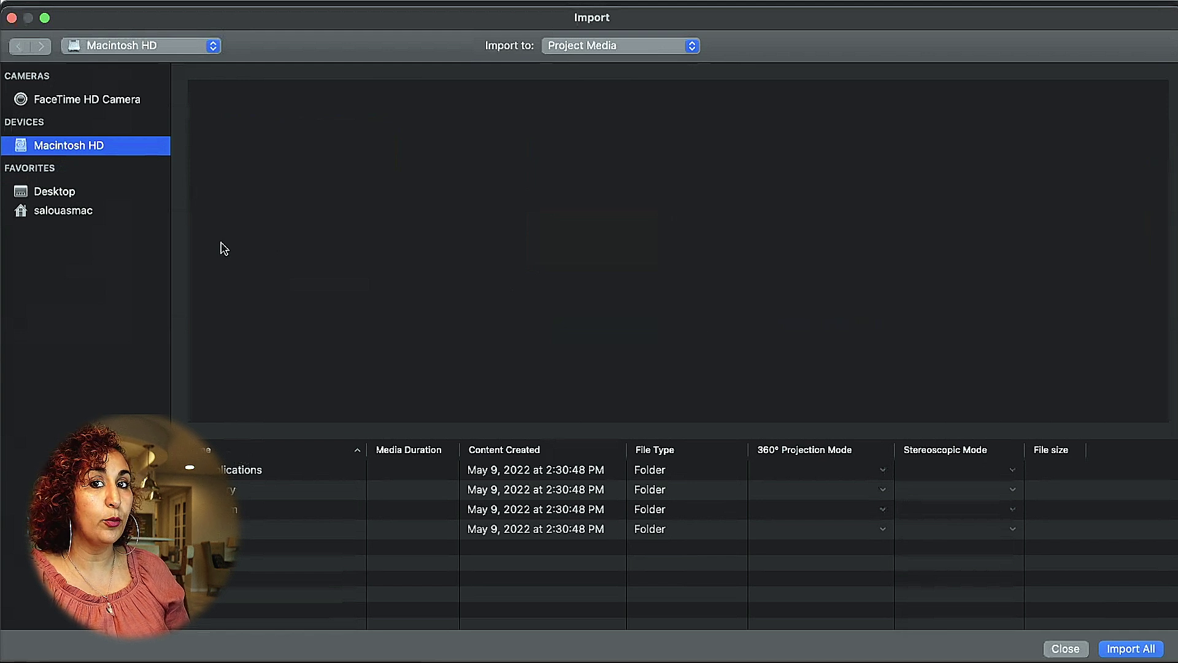
# Step: Import MVI_8855.MP4 from the Desktop into the My Movie 1 project
pyautogui.click(54, 191)
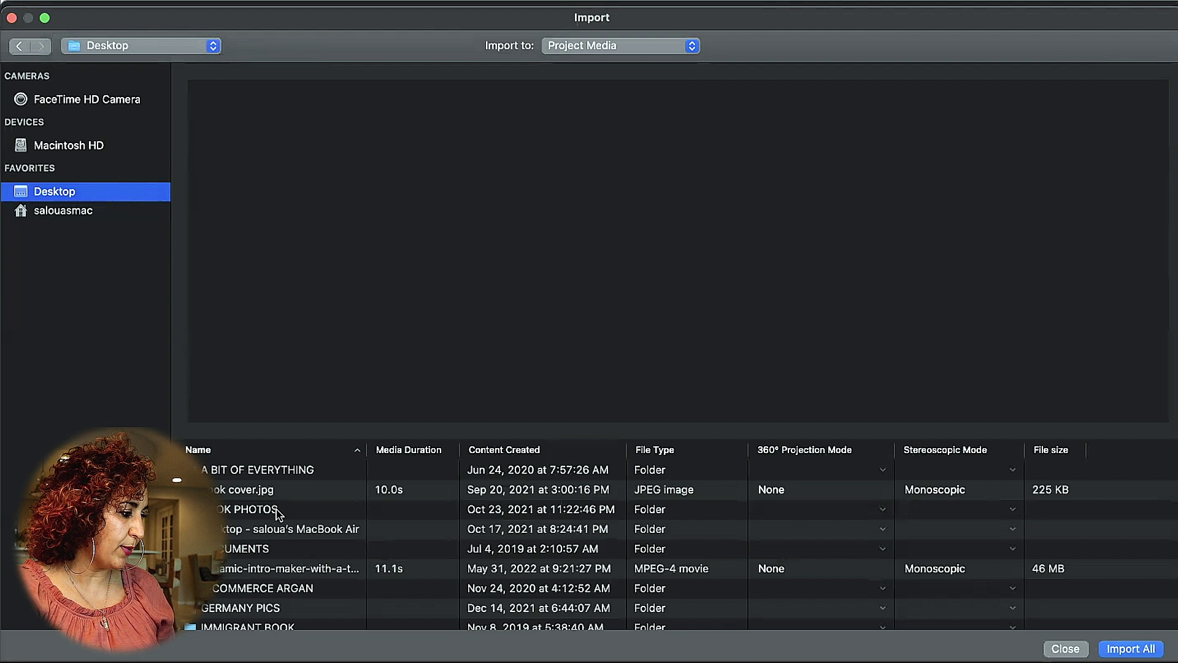
pyautogui.scroll(-5, 272, 551)
pyautogui.scroll(4, 272, 550)
pyautogui.scroll(-5, 271, 550)
pyautogui.scroll(-2, 272, 550)
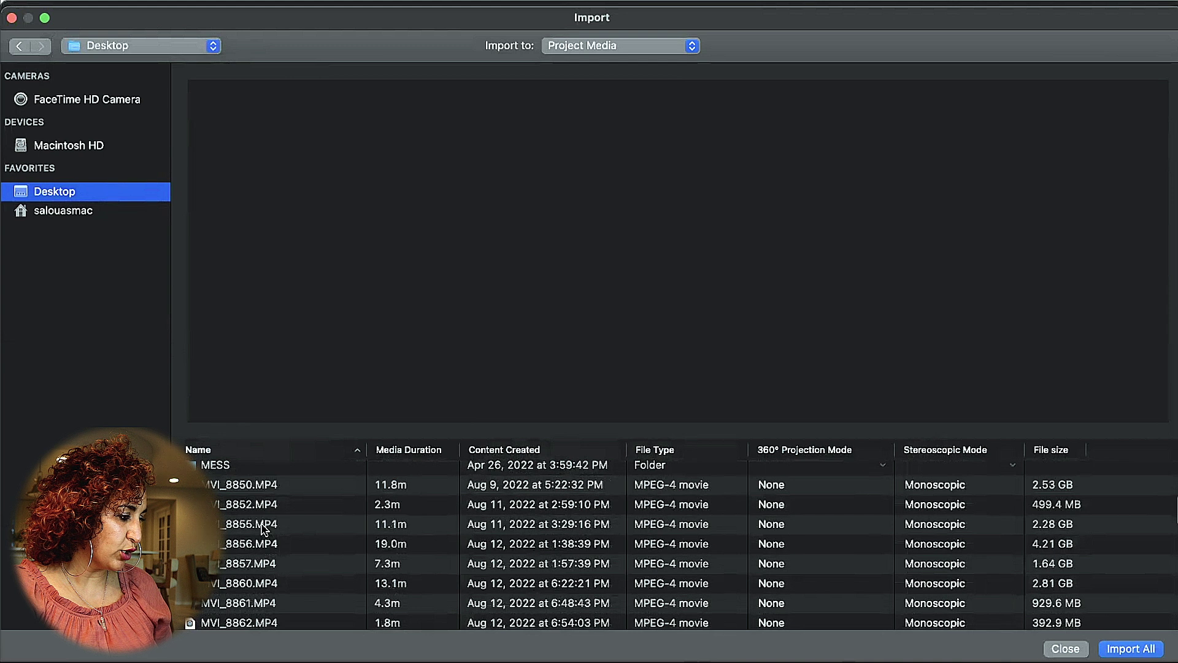
pyautogui.click(264, 525)
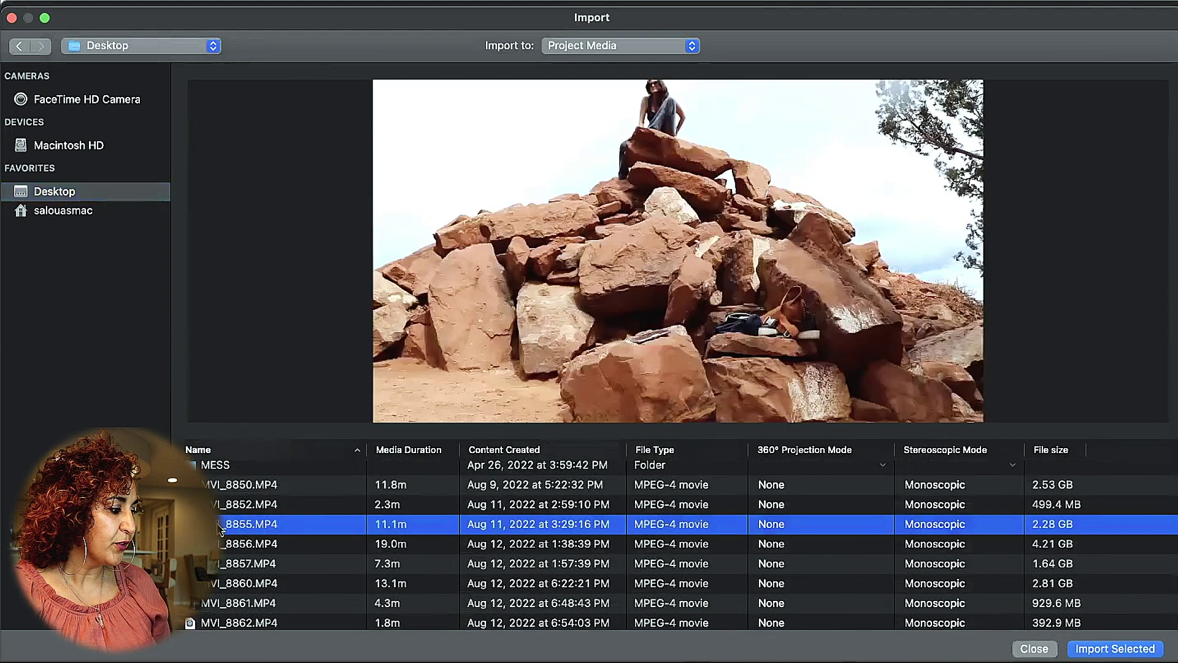
pyautogui.click(1107, 649)
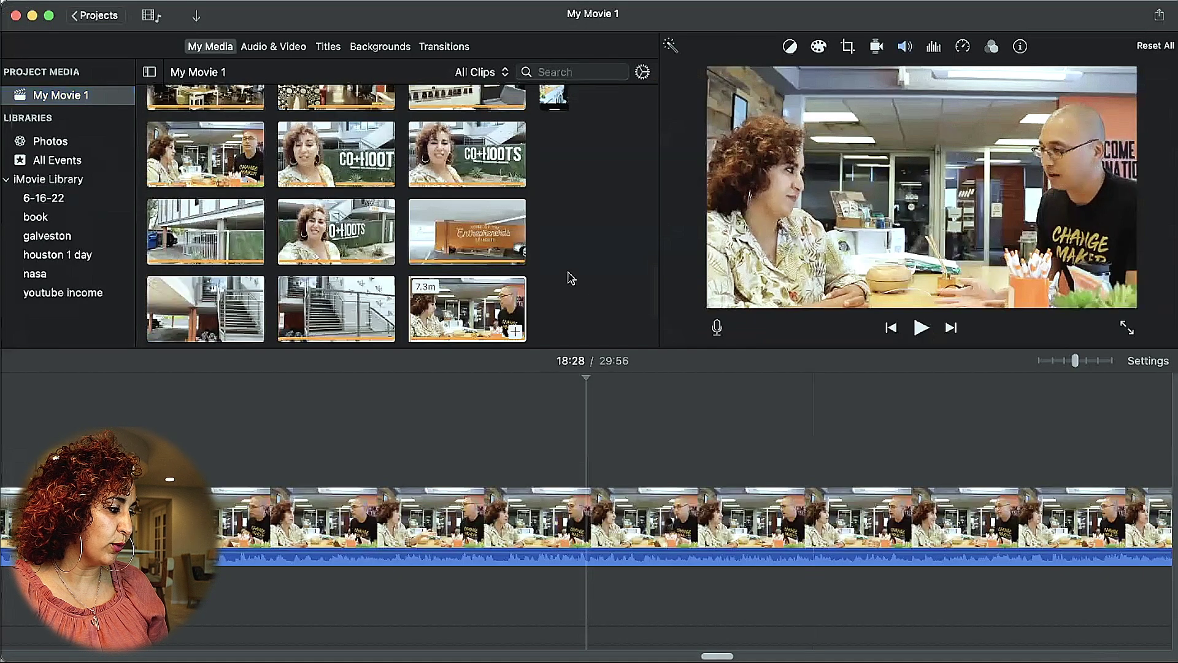
# Step: Add the 11.1m rocks clip as a connected clip above the interview footage
pyautogui.scroll(10, 568, 273)
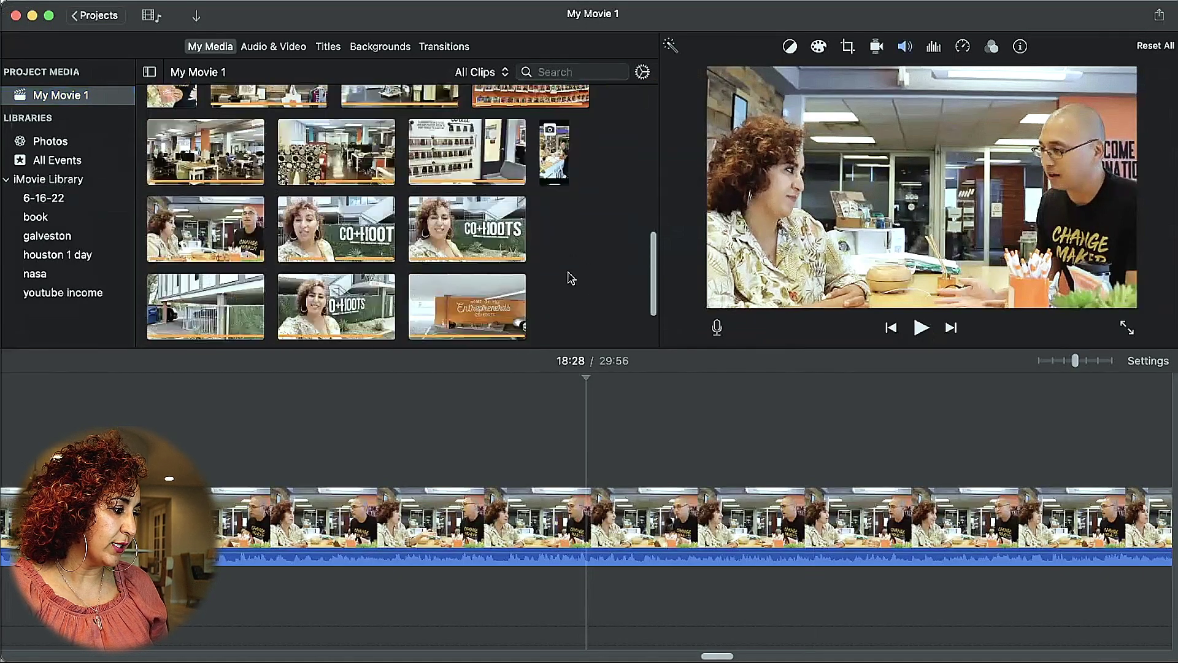
pyautogui.moveTo(218, 147); pyautogui.dragTo(267, 161)
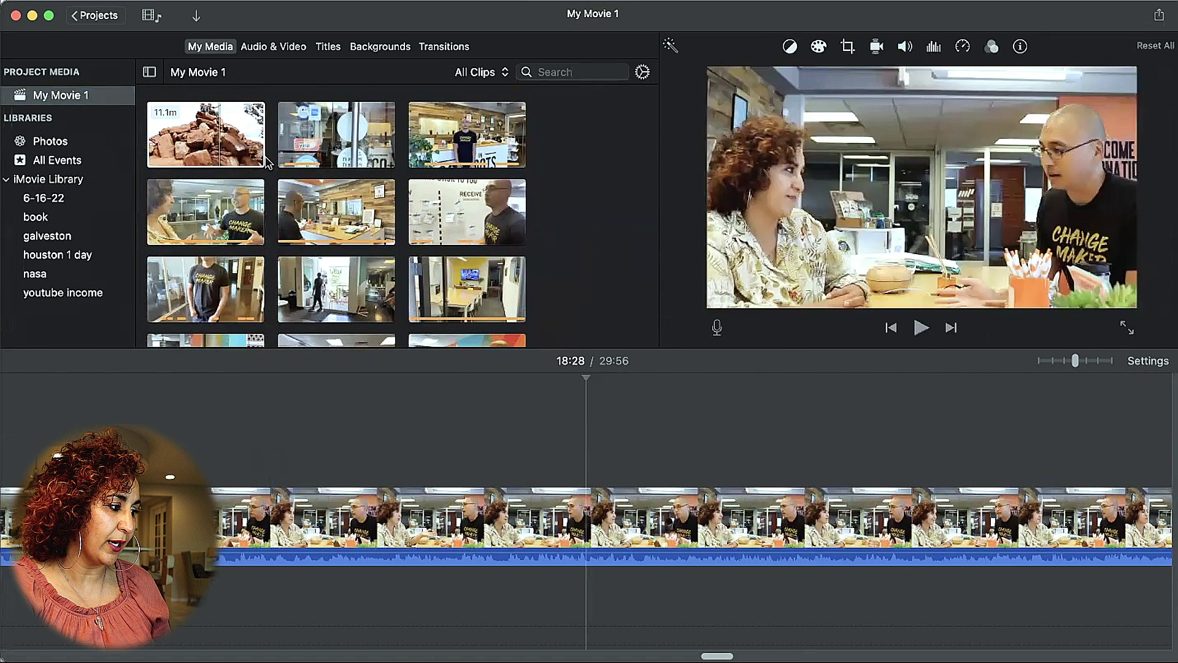
pyautogui.hscroll(-3, 367, 507)
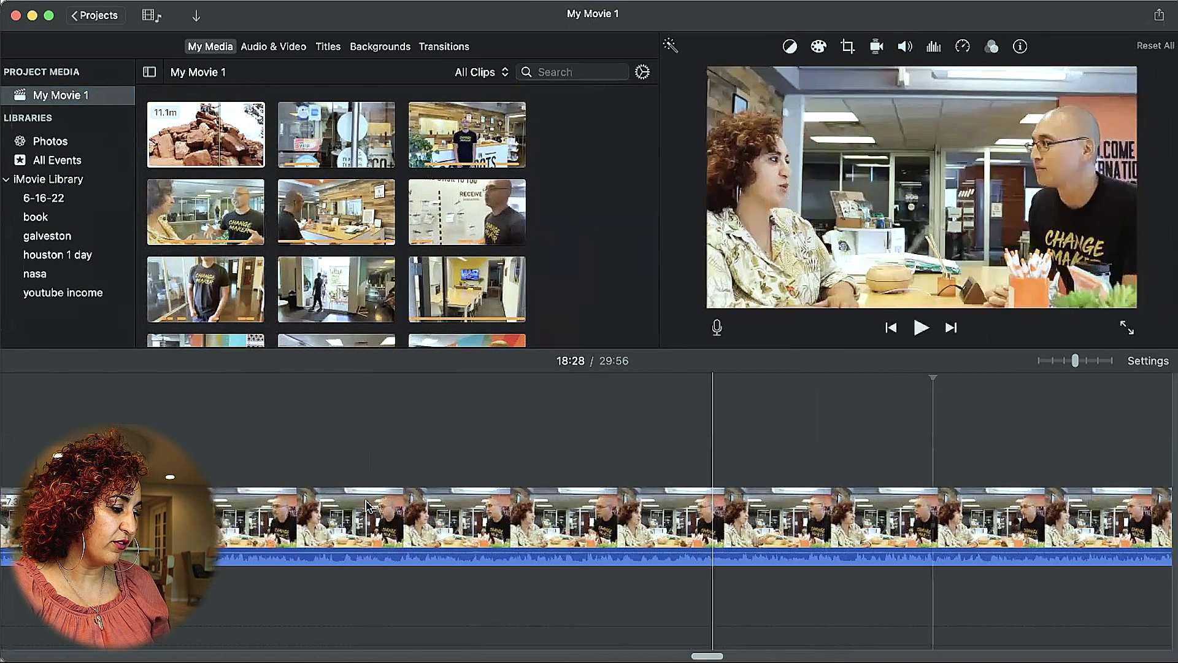
pyautogui.hscroll(-3, 367, 507)
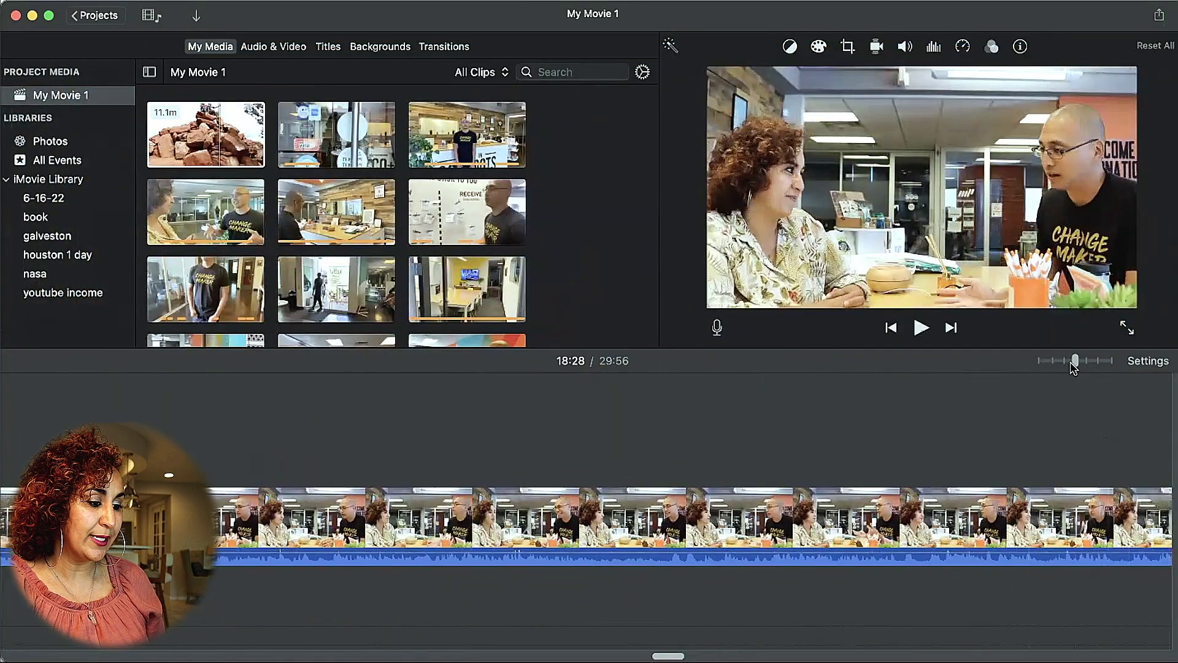
# Step: Zoom the timeline out to see every clip, then back in on the footage
pyautogui.moveTo(1061, 364); pyautogui.dragTo(1041, 362)
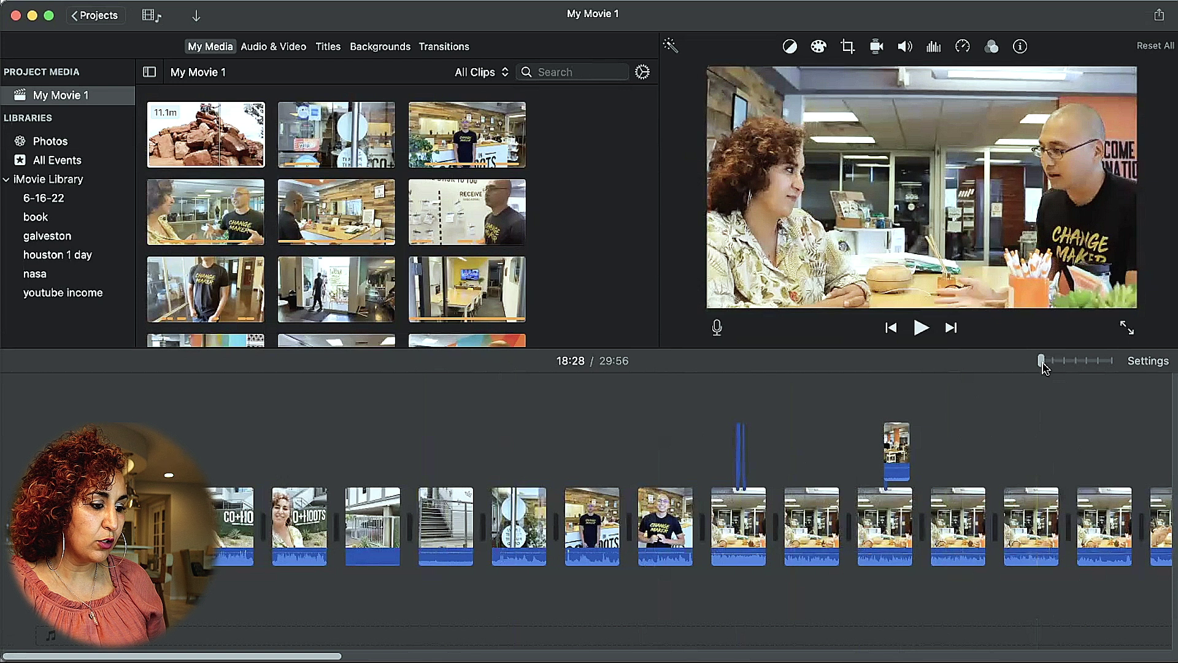
pyautogui.moveTo(1042, 362); pyautogui.dragTo(1088, 362)
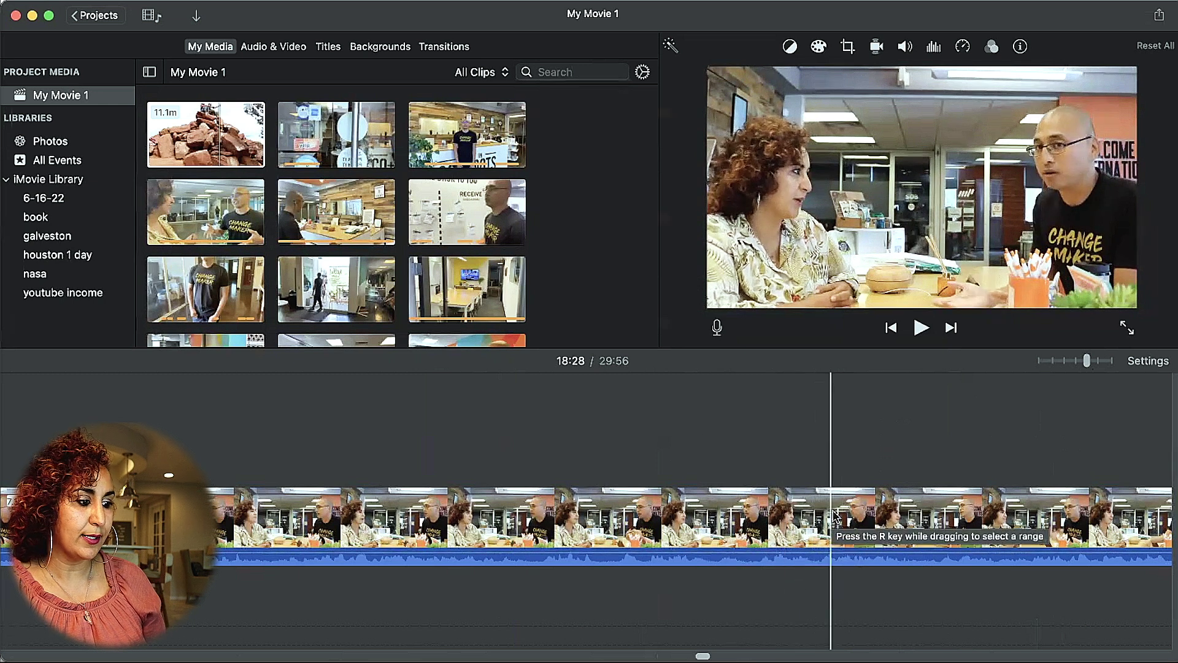
pyautogui.hscroll(5, 840, 515)
pyautogui.hscroll(5, 853, 511)
pyautogui.hscroll(4, 853, 511)
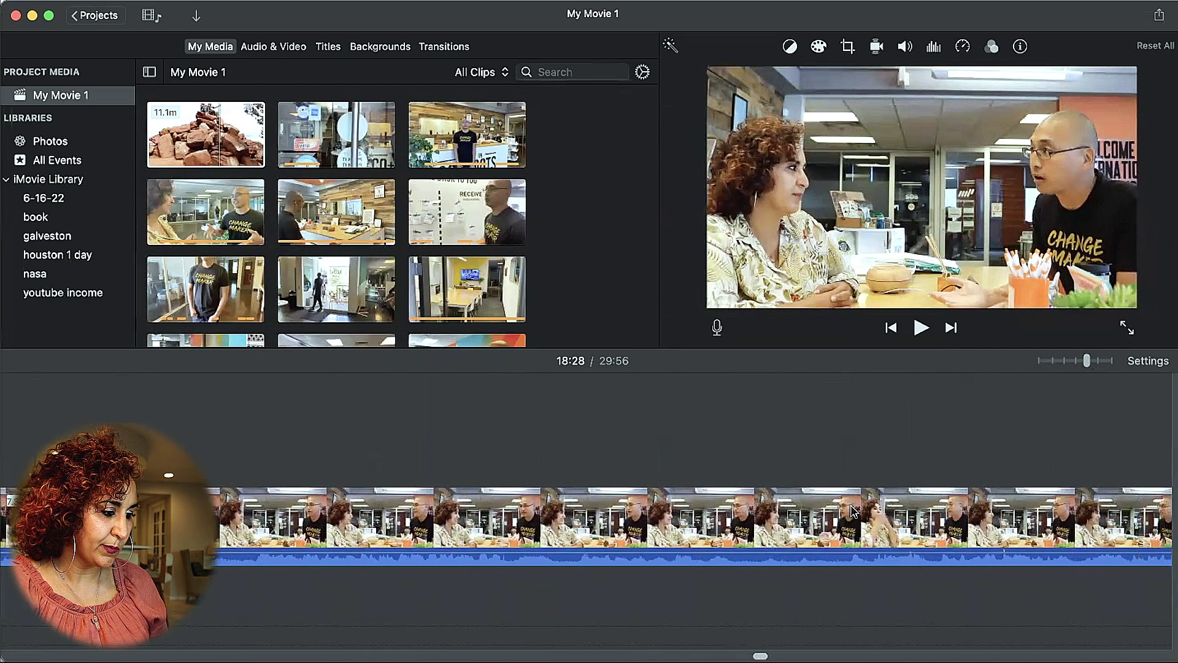
pyautogui.hscroll(1, 853, 510)
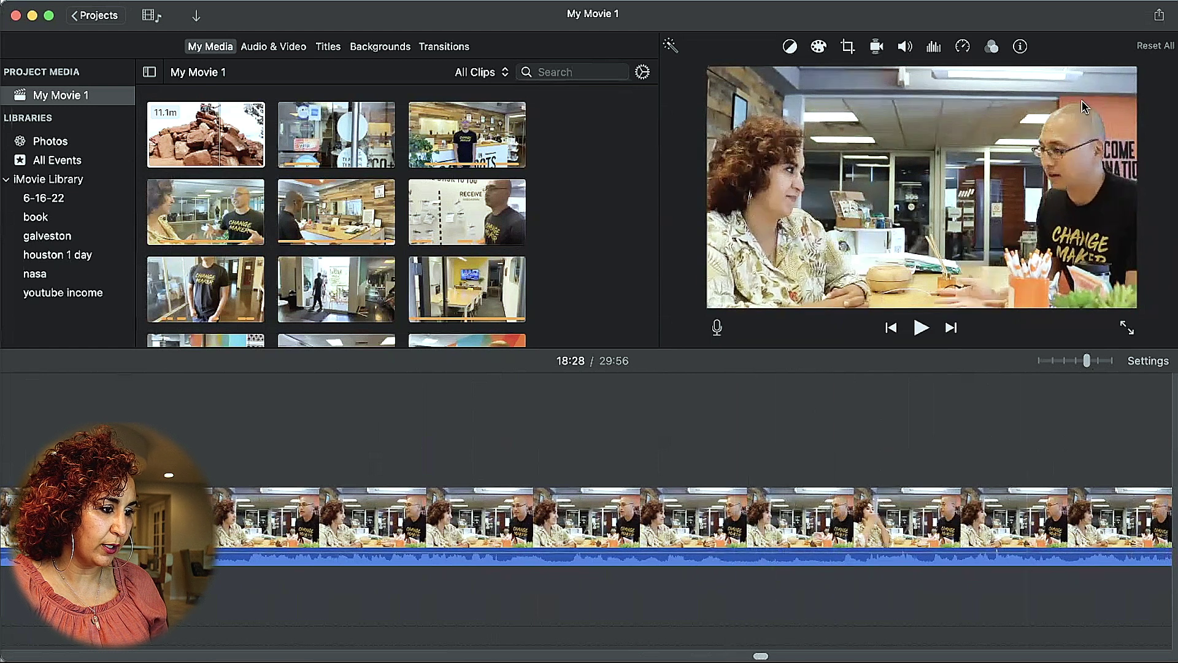
# Step: Split the interview clip at the 19:33 cut point
pyautogui.click(706, 523)
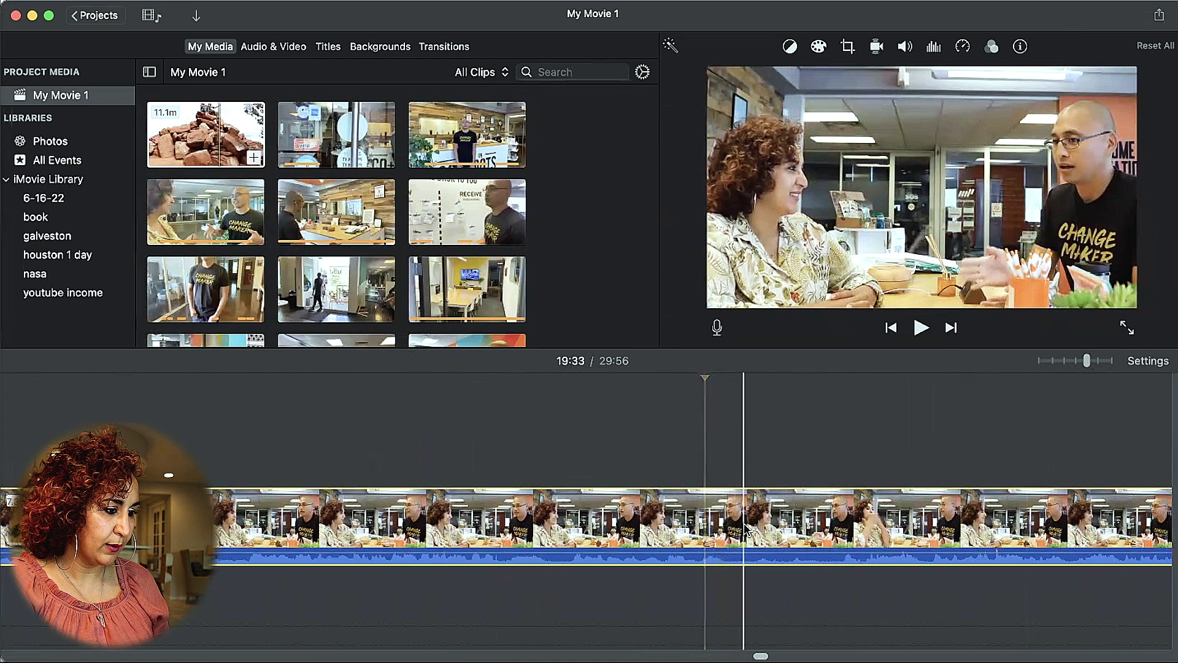
pyautogui.click(920, 328)
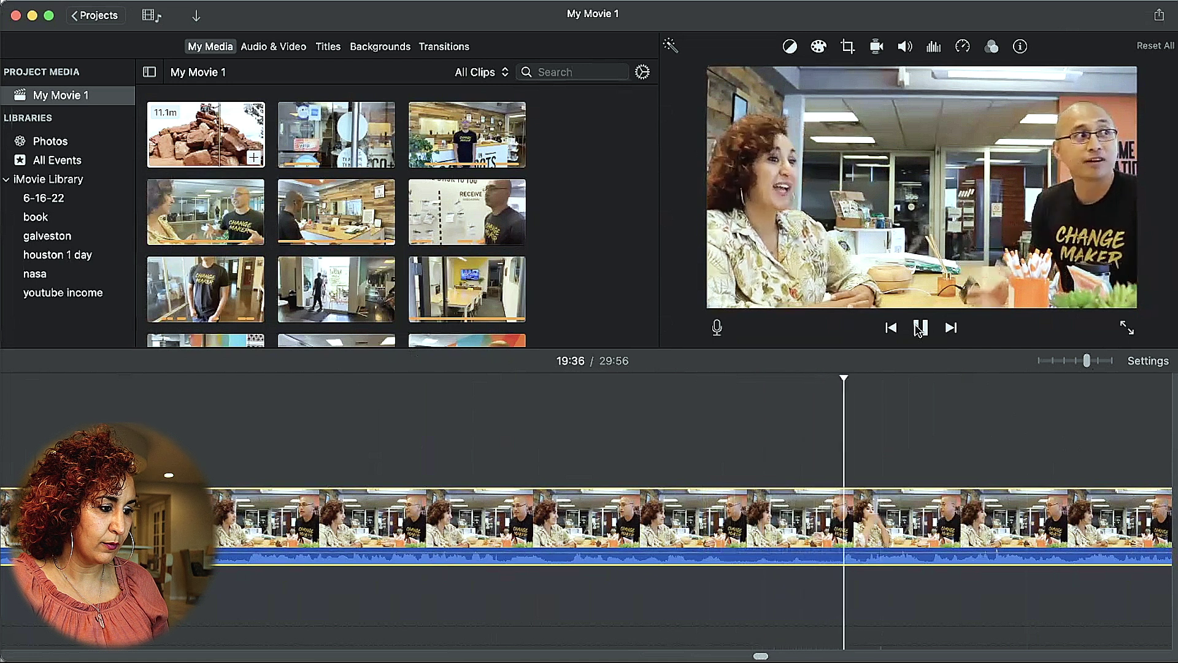
pyautogui.click(920, 328)
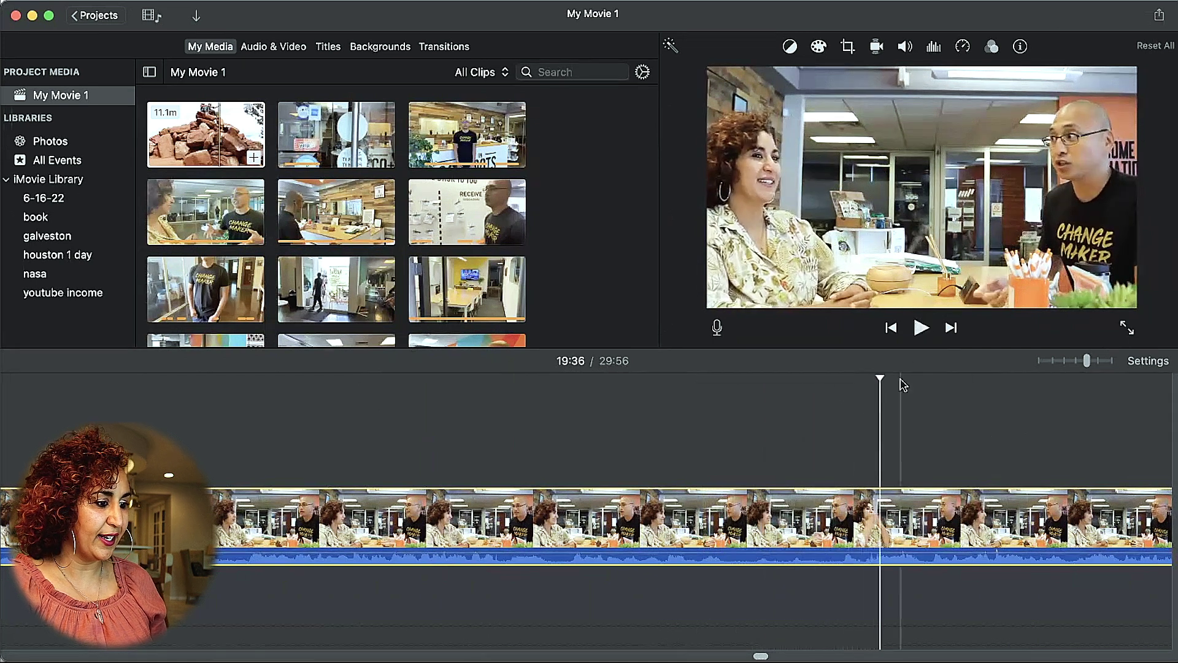
pyautogui.moveTo(881, 375); pyautogui.dragTo(727, 391)
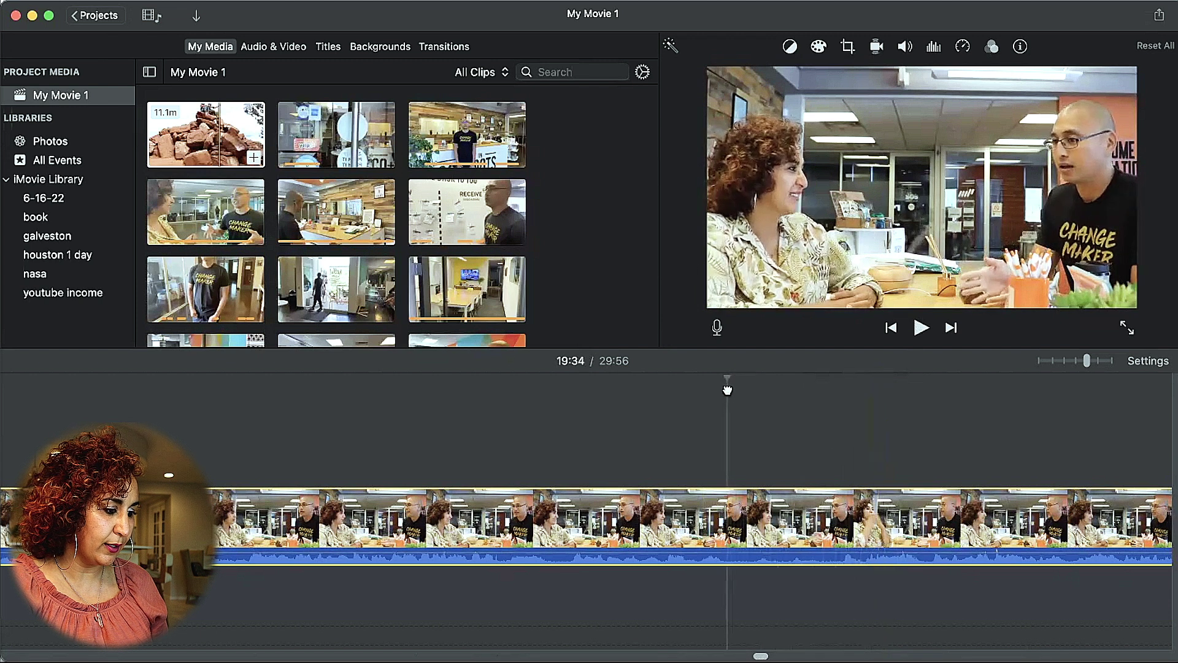
pyautogui.rightClick(727, 526)
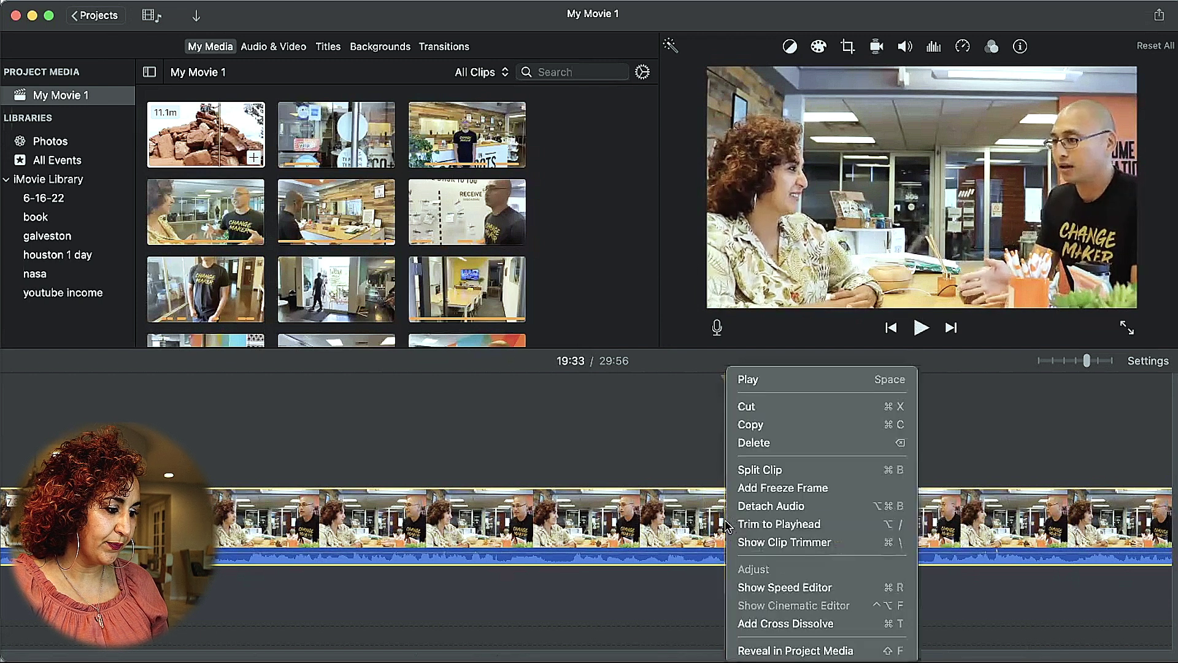
pyautogui.click(761, 470)
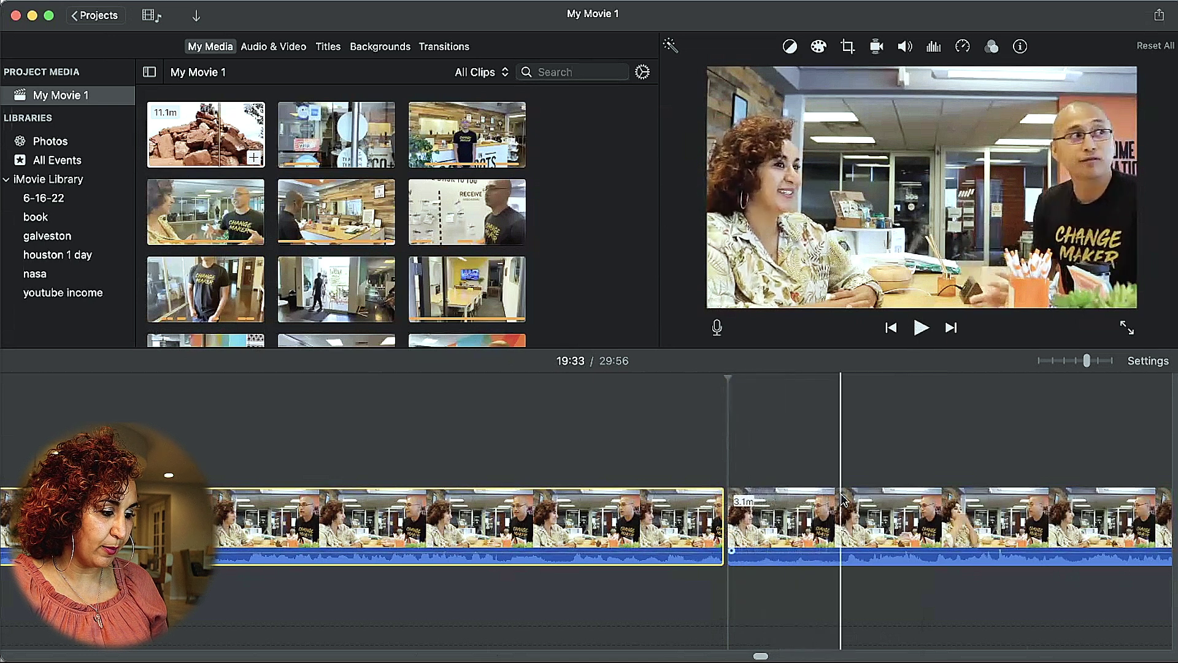
# Step: Split off a 2.2-second piece, preview it, and delete it
pyautogui.rightClick(845, 520)
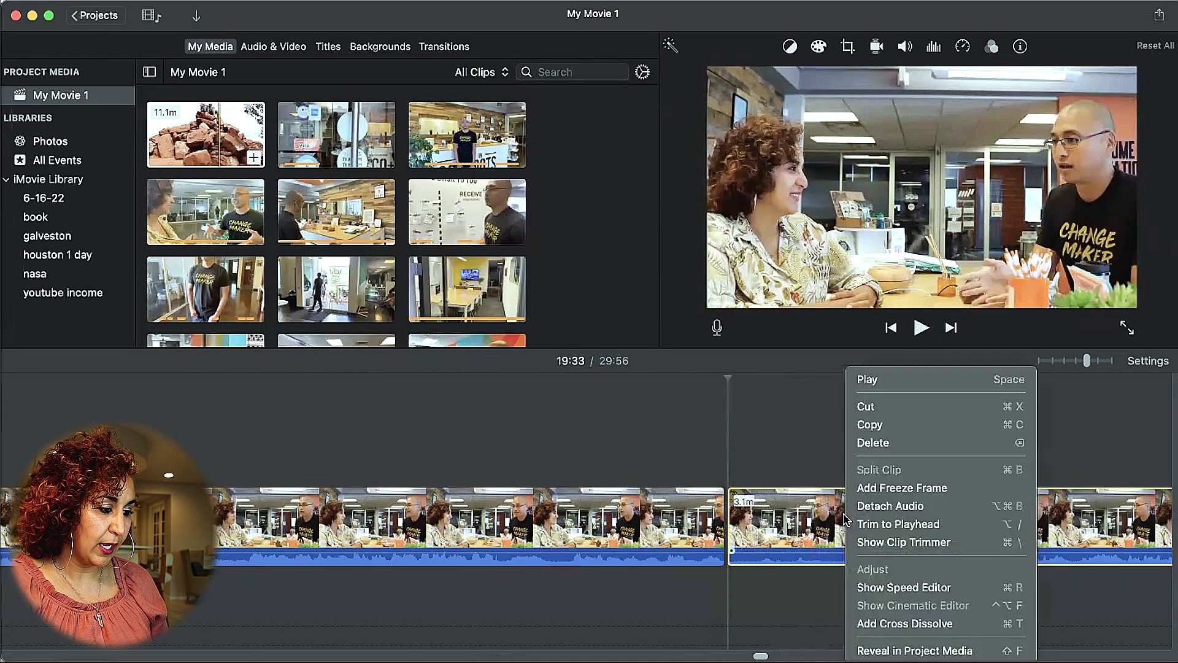
pyautogui.click(872, 470)
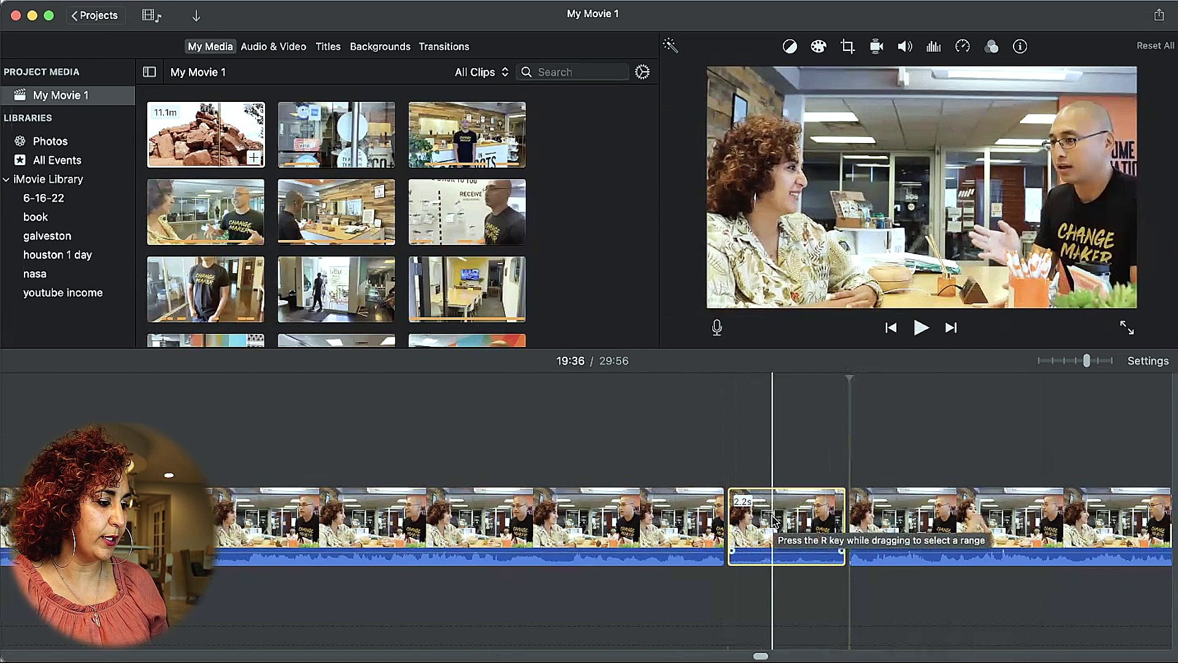
pyautogui.click(920, 327)
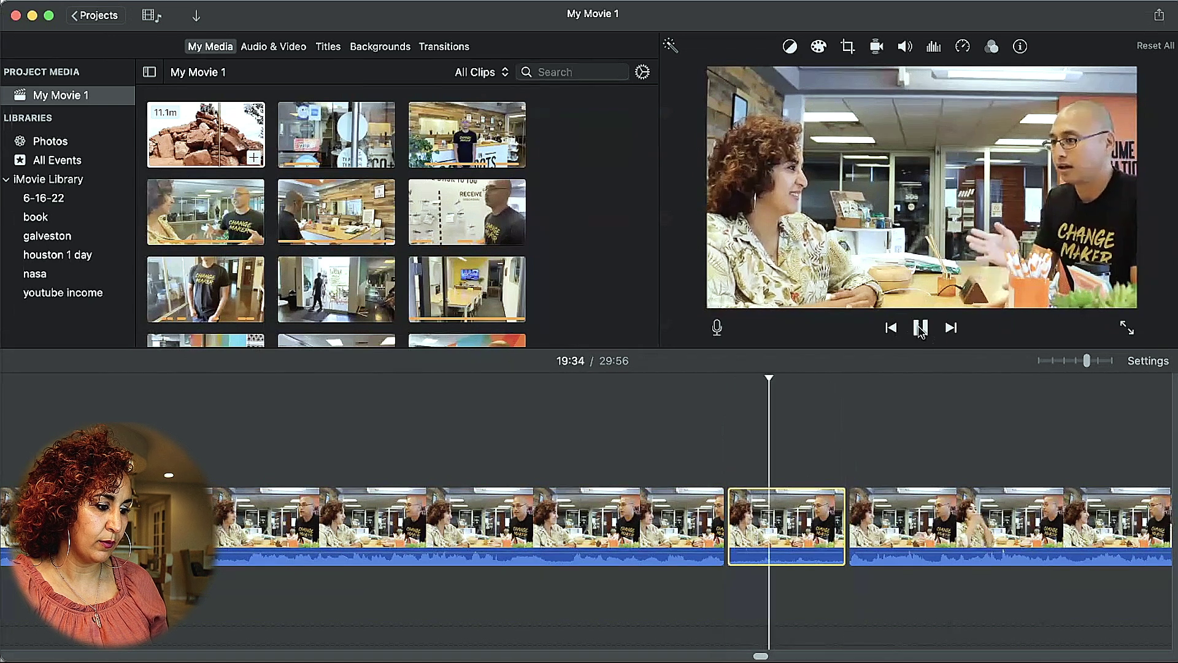
pyautogui.click(921, 328)
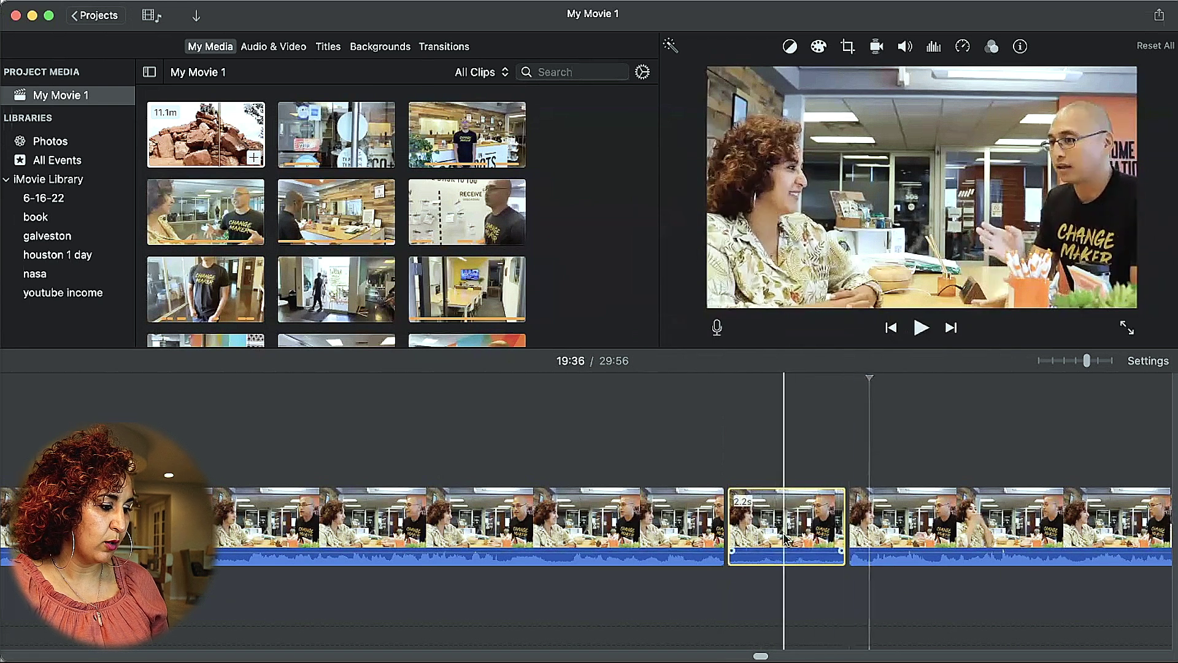
pyautogui.press('Delete')
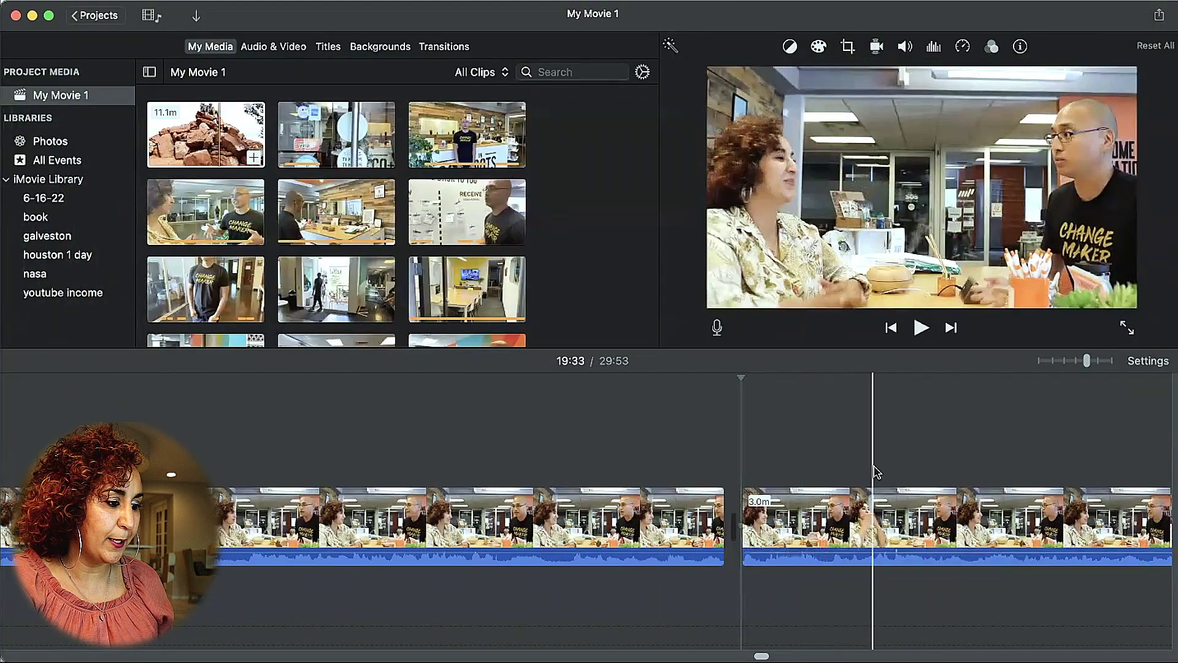
pyautogui.click(921, 327)
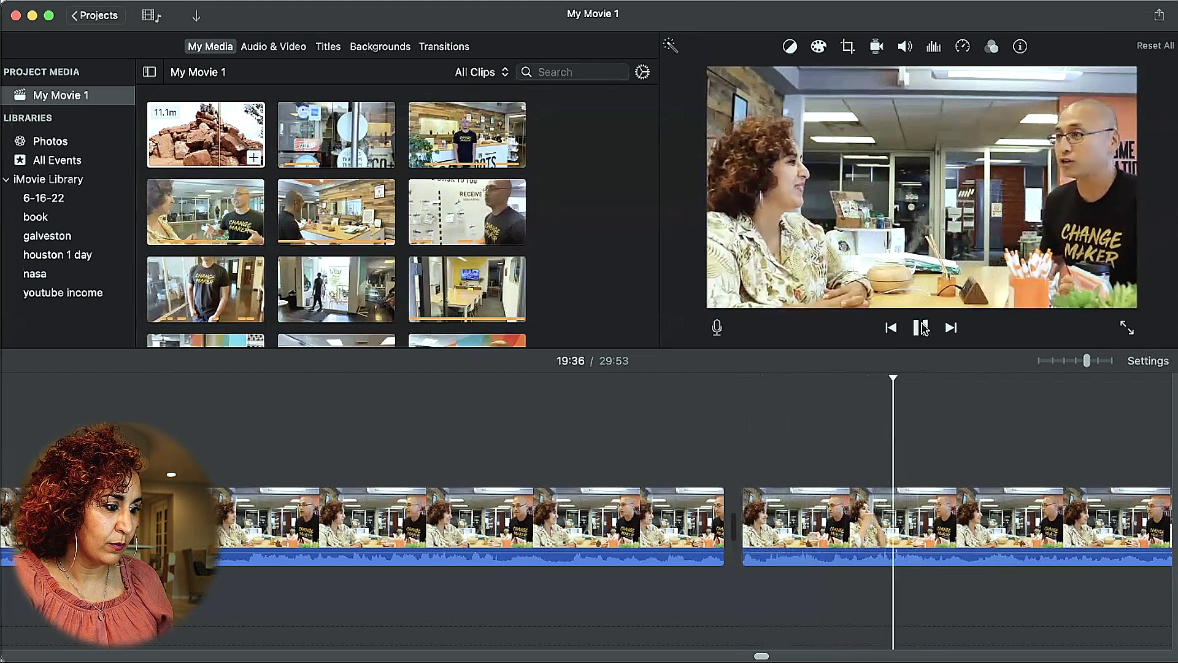
pyautogui.press('space')
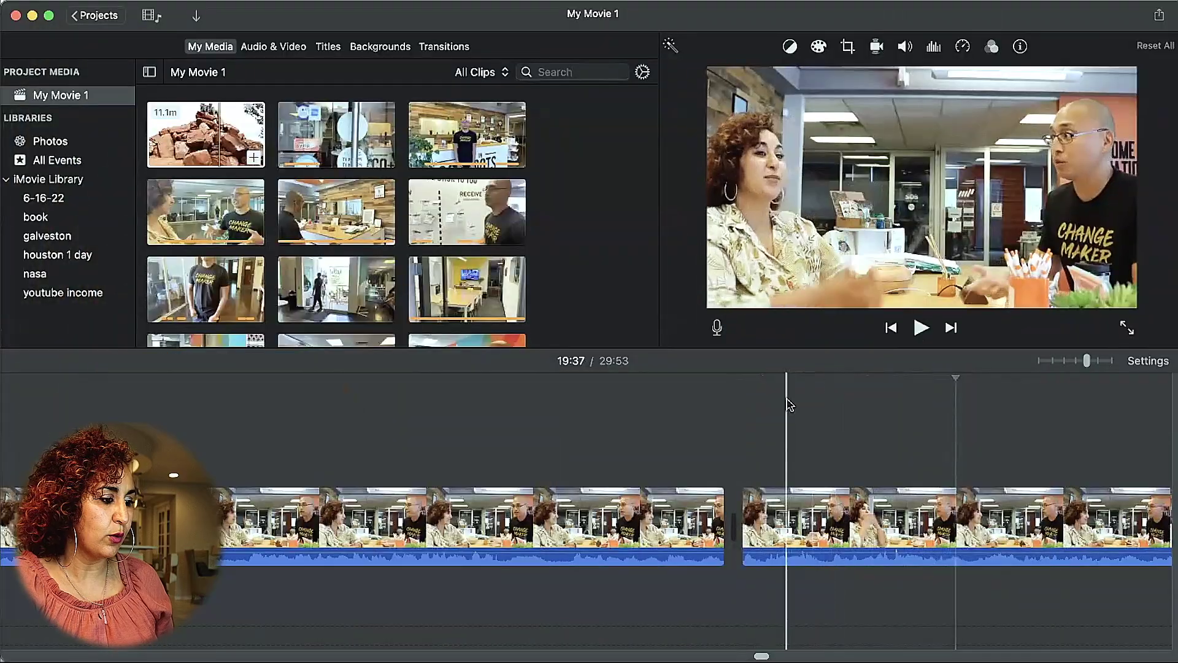
pyautogui.click(891, 329)
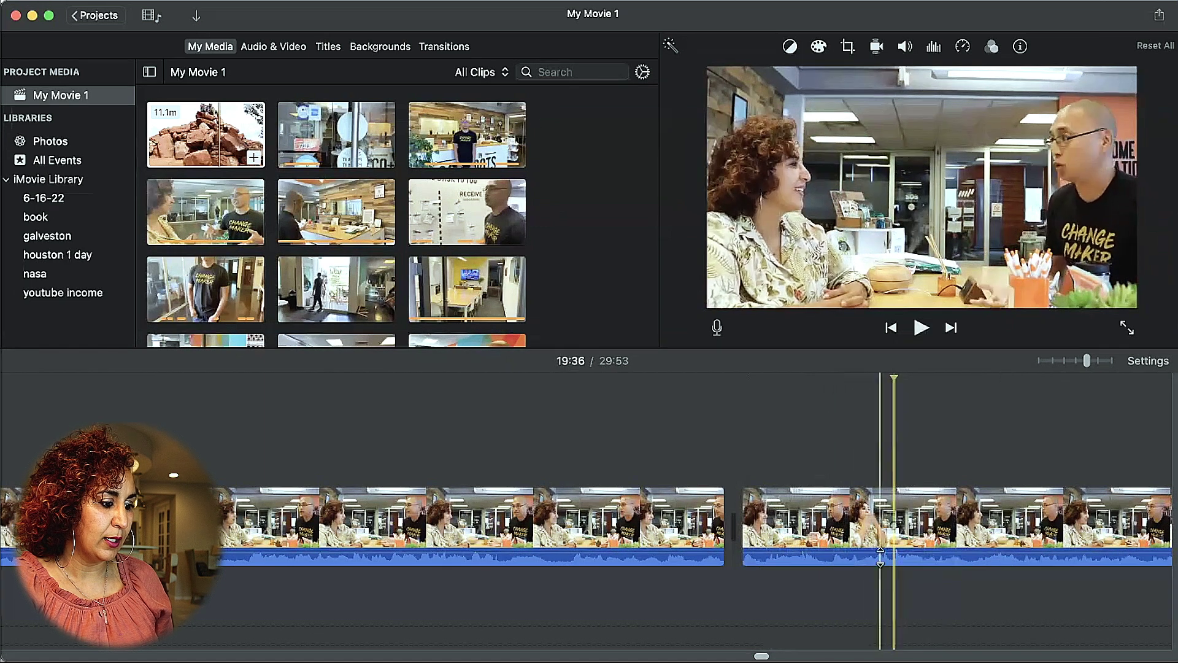
# Step: Split the second interview clip at the playhead and delete the 2.8-second piece
pyautogui.click(928, 470)
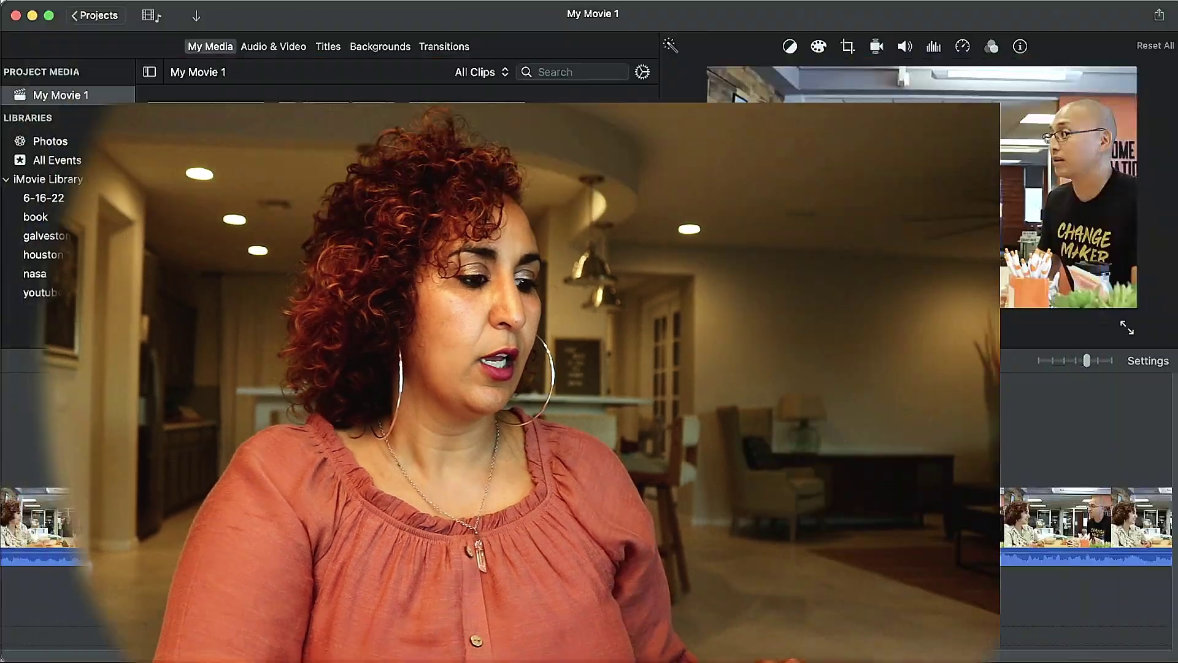
pyautogui.press('Delete')
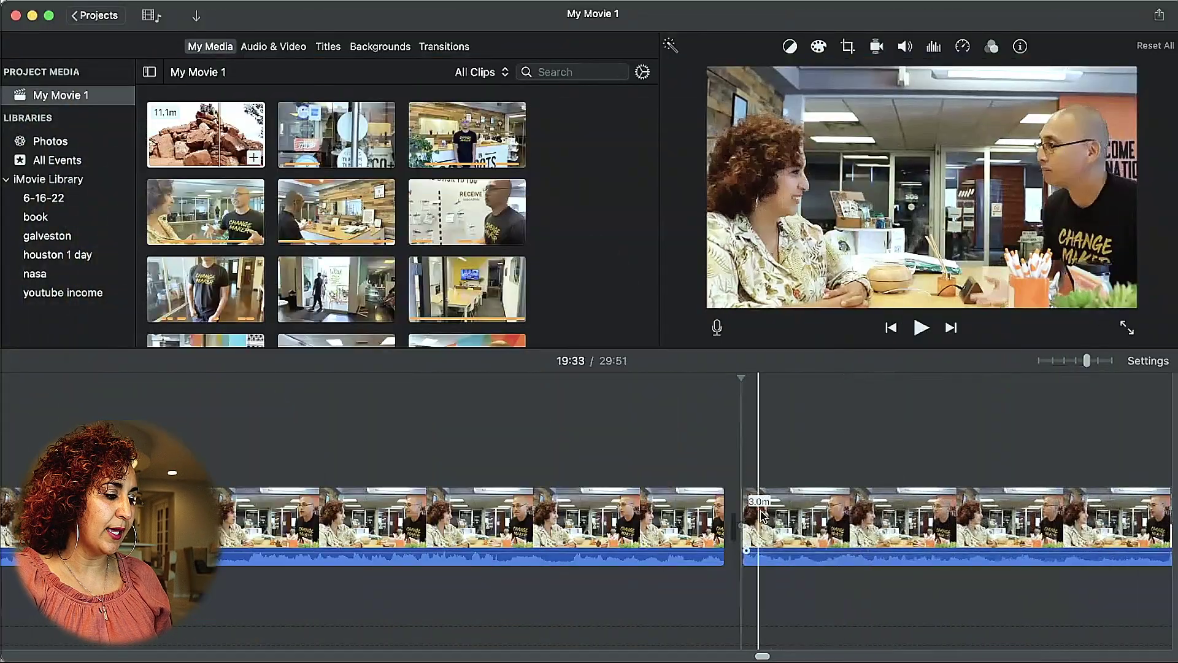
pyautogui.click(698, 523)
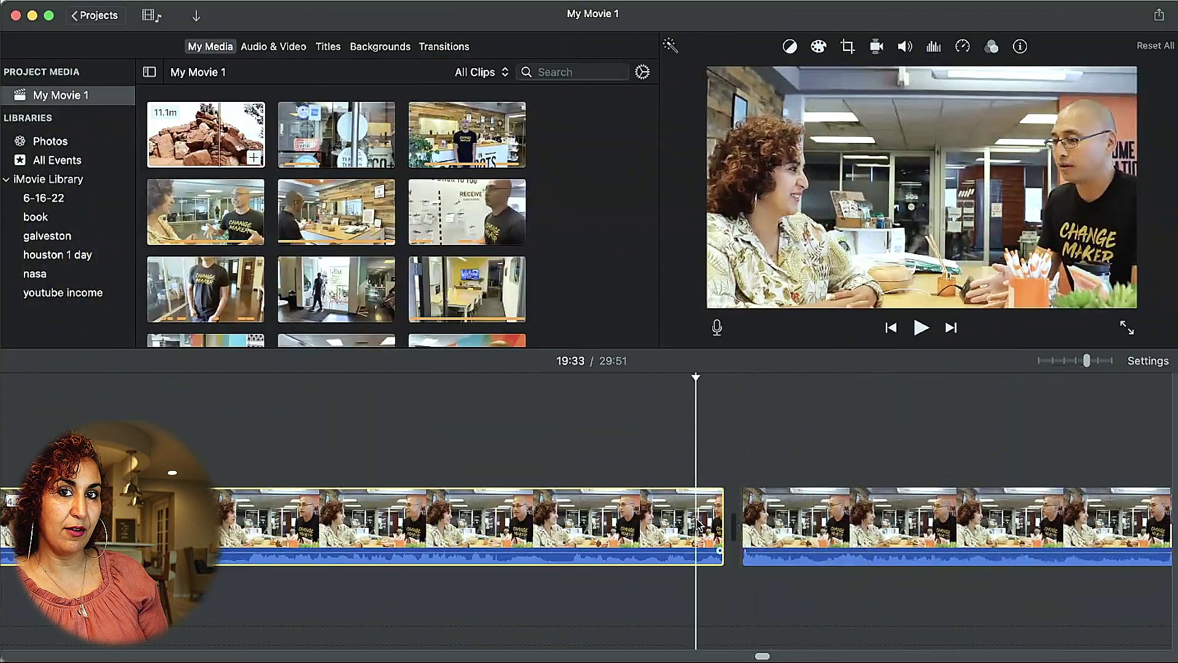
pyautogui.click(921, 328)
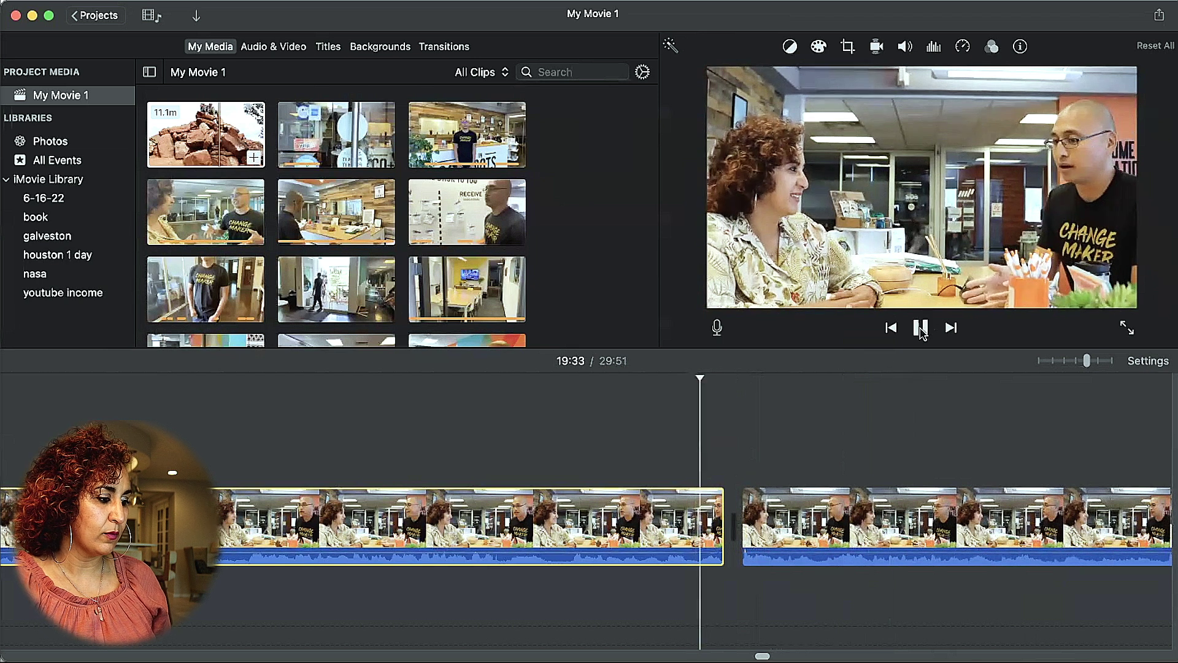
pyautogui.click(922, 328)
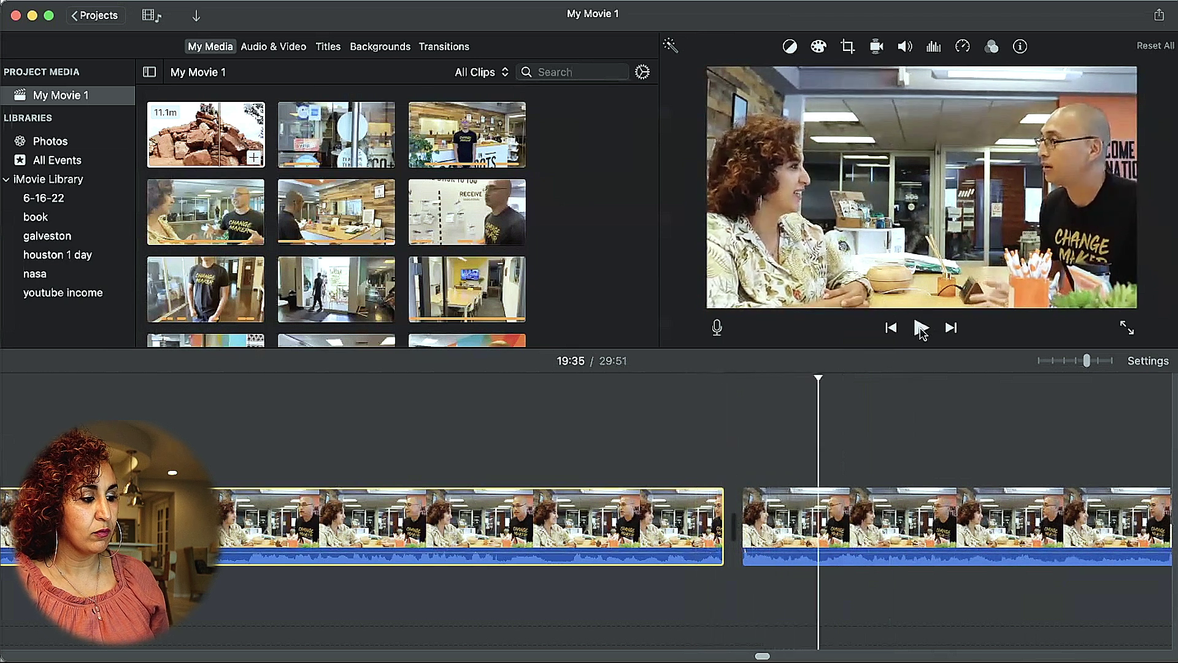
pyautogui.click(691, 520)
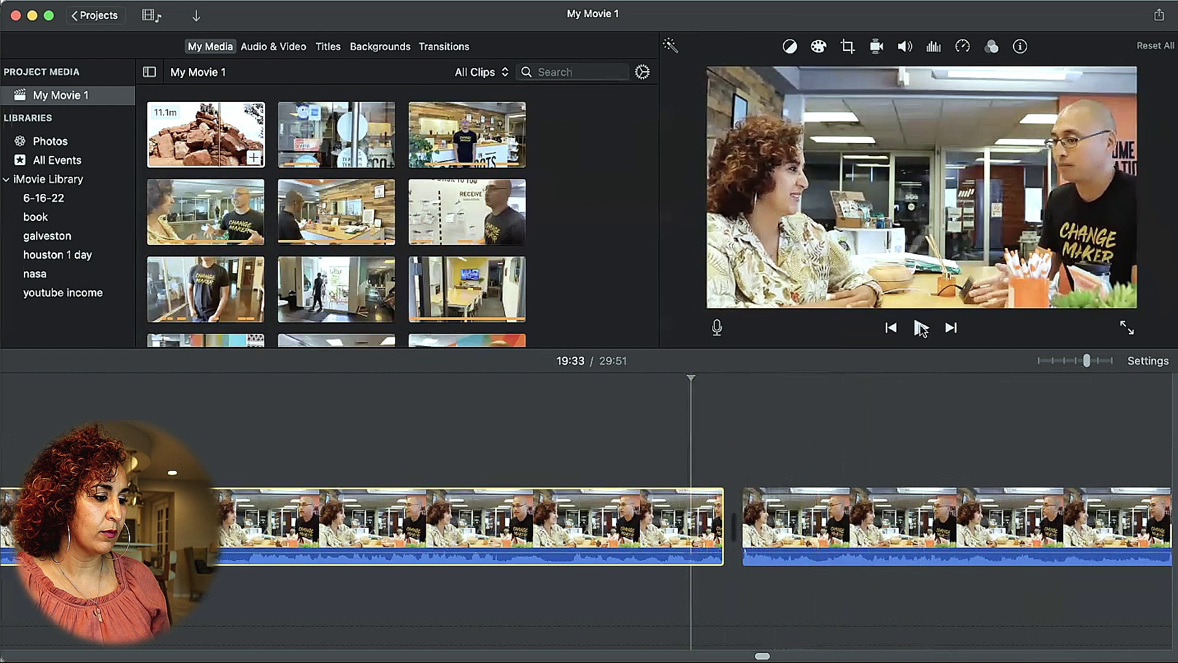
pyautogui.click(921, 327)
pyautogui.click(669, 442)
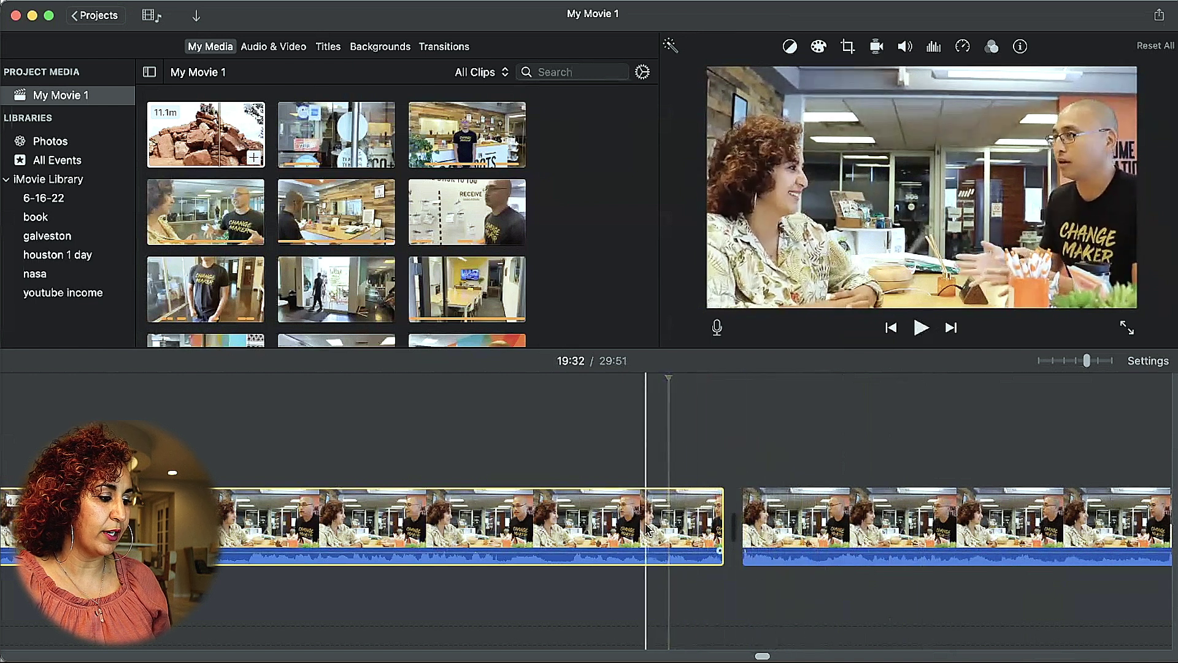
pyautogui.click(924, 329)
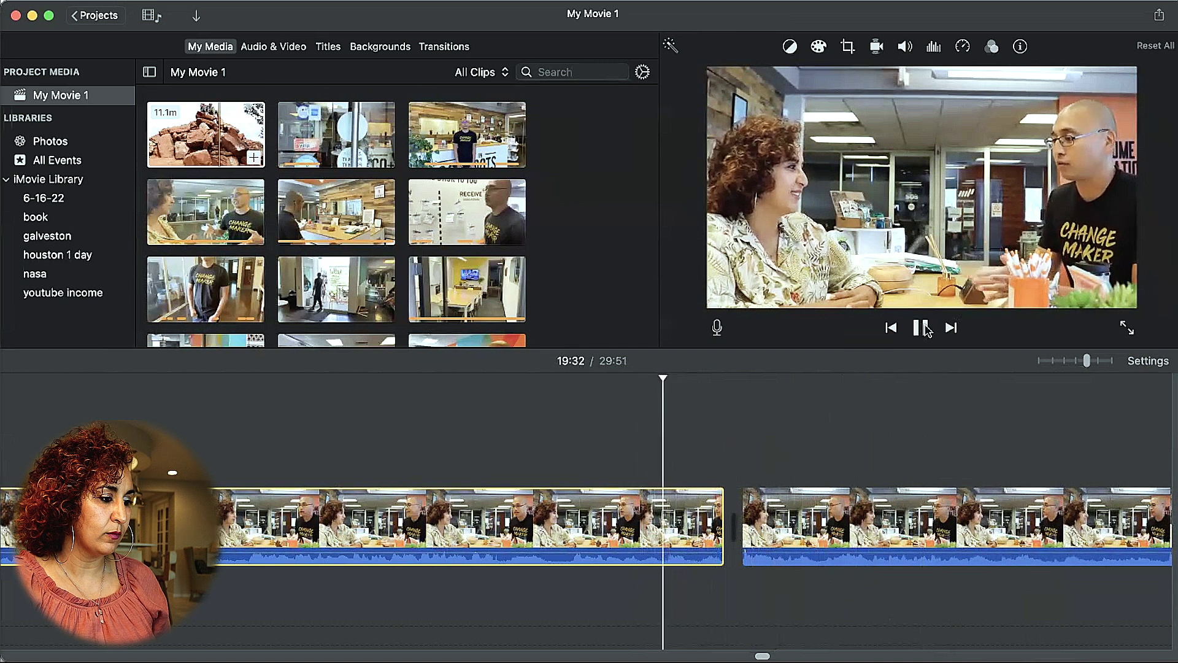
pyautogui.click(925, 329)
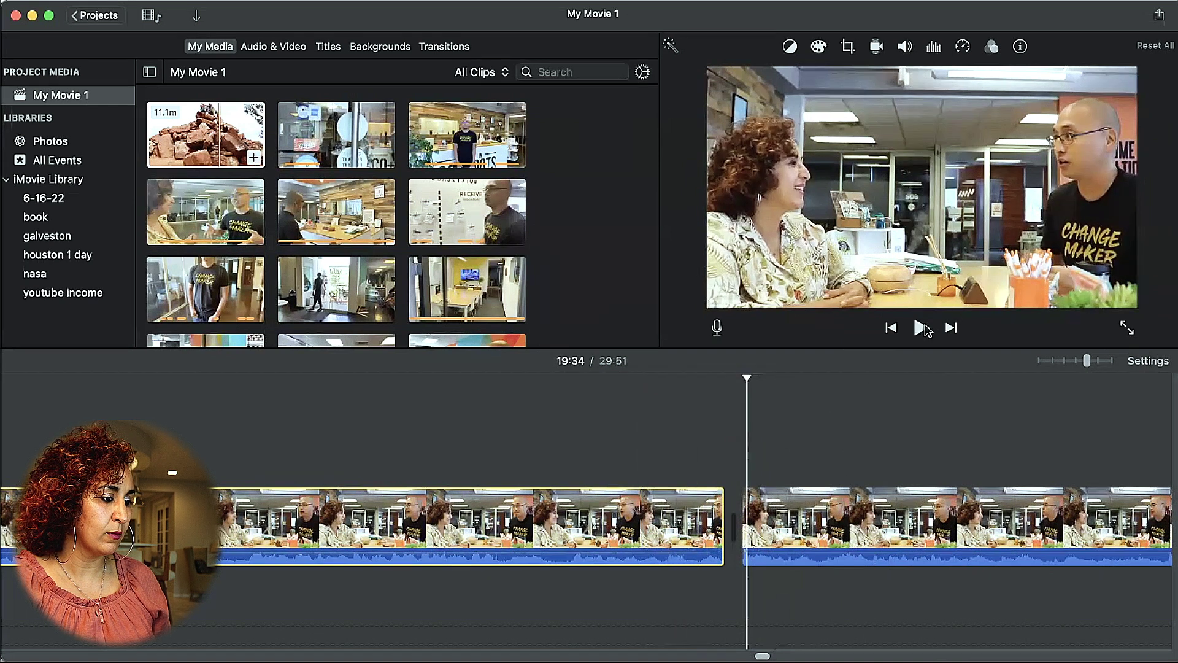
pyautogui.click(924, 329)
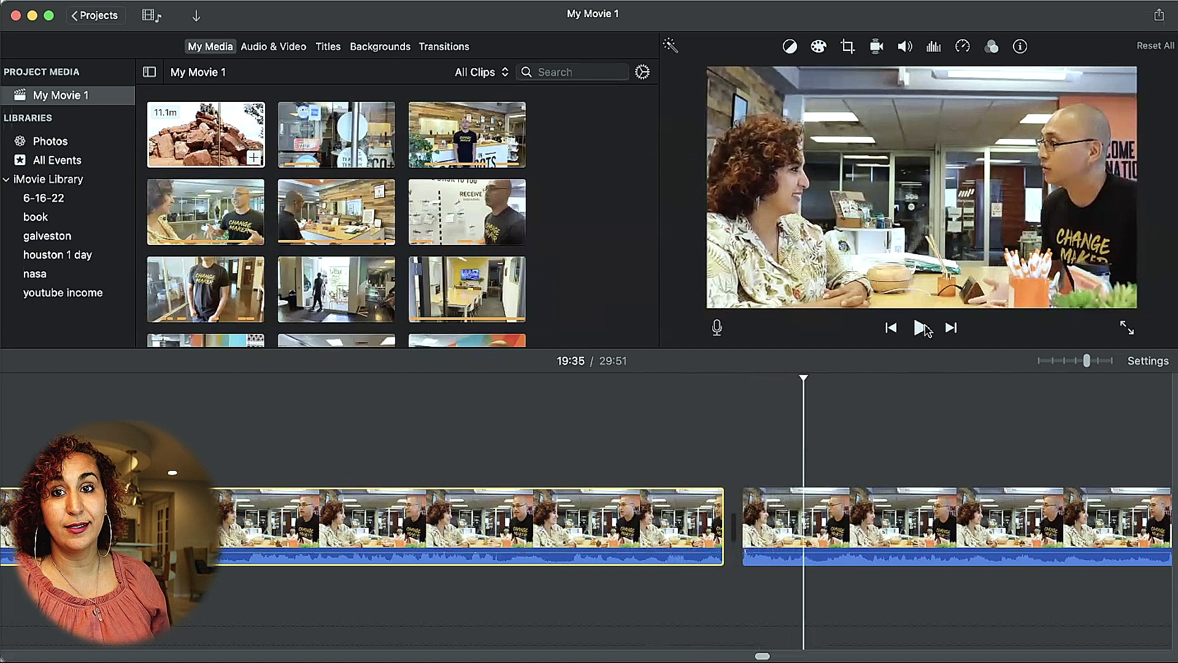
pyautogui.click(621, 429)
pyautogui.click(925, 329)
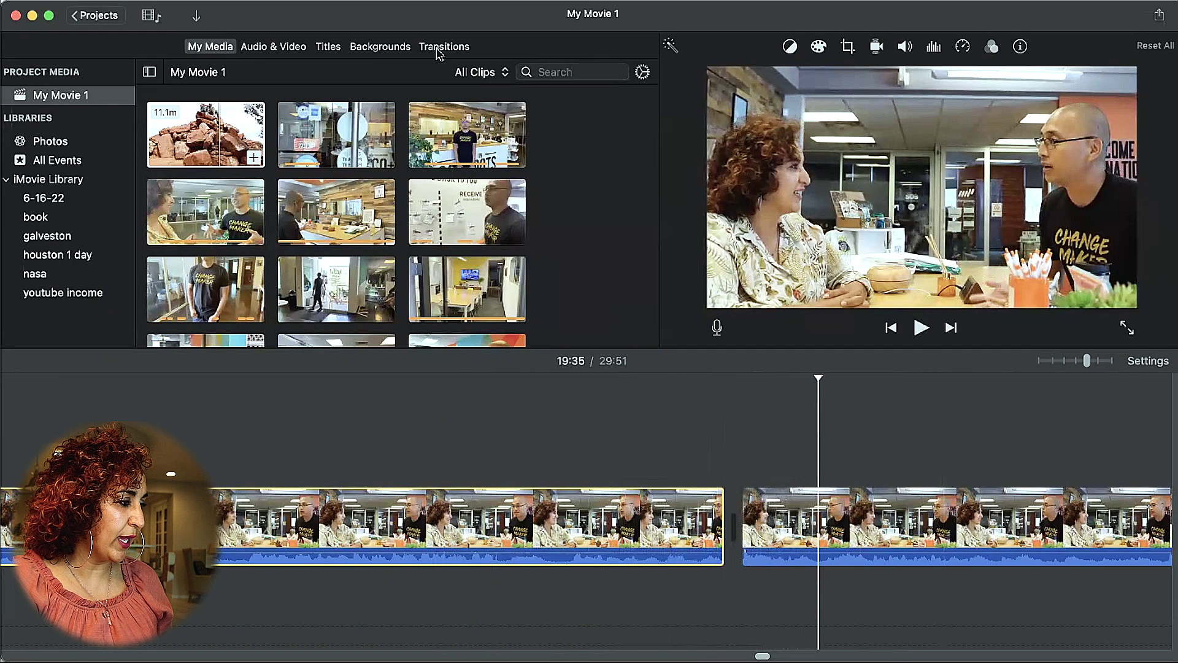
# Step: Place a Fade to White transition between the two interview clips and preview it
pyautogui.click(439, 54)
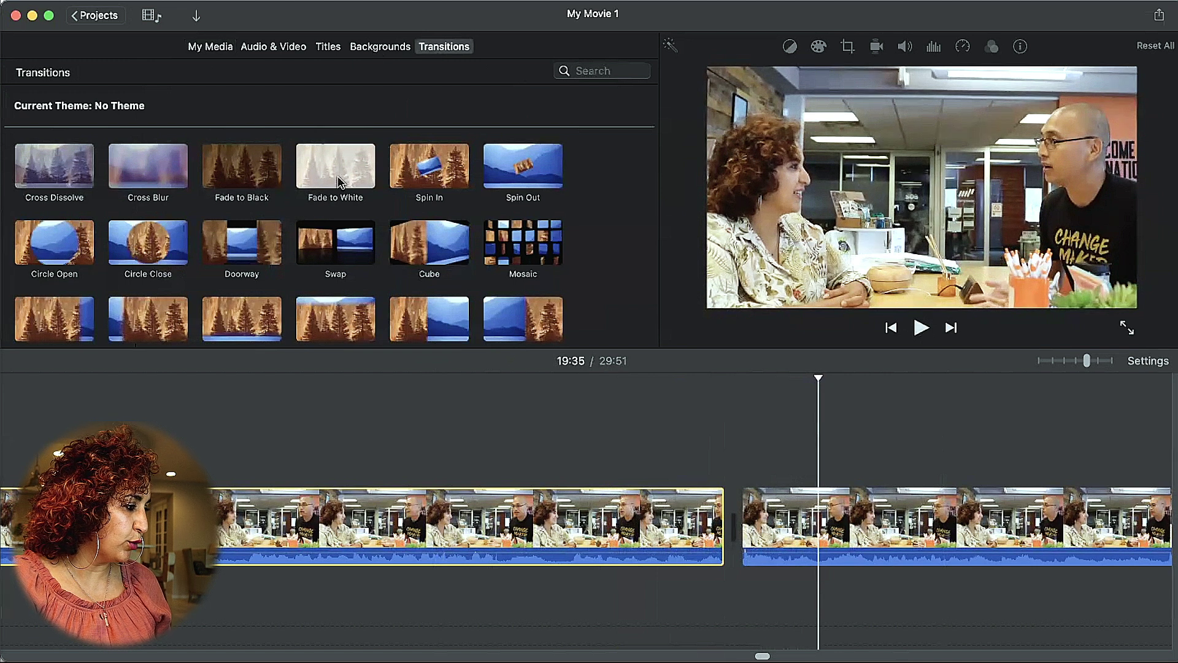
pyautogui.moveTo(549, 251)
pyautogui.mouseDown()
pyautogui.moveTo(752, 529)
pyautogui.moveTo(708, 531)
pyautogui.mouseUp()
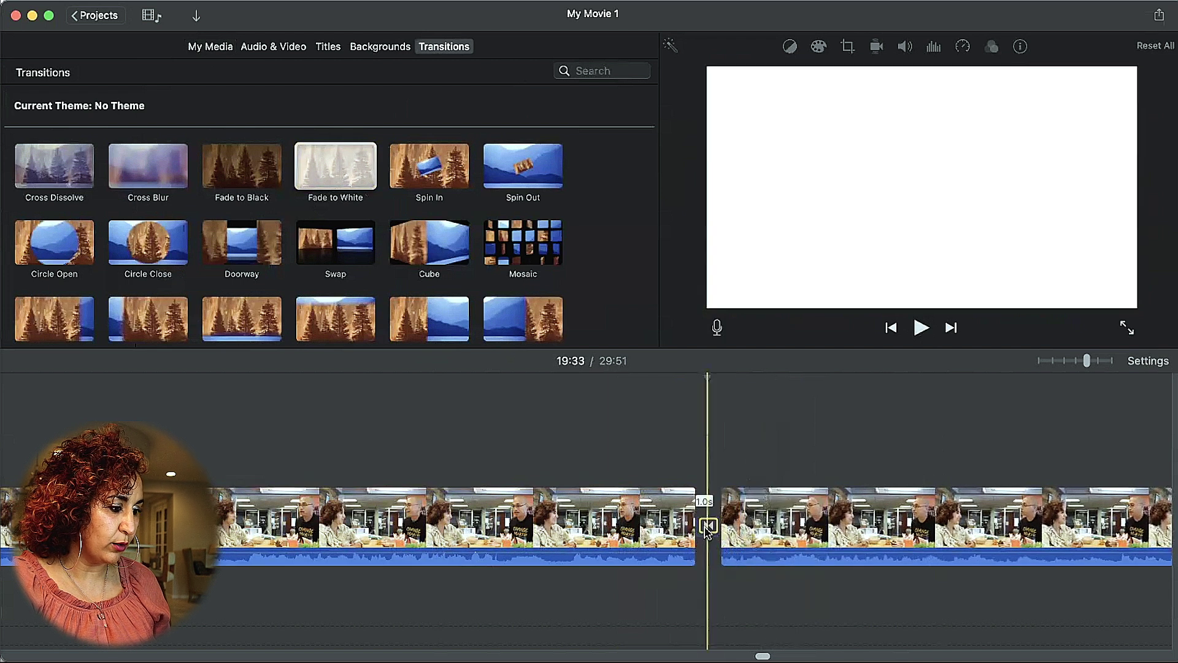
pyautogui.click(665, 522)
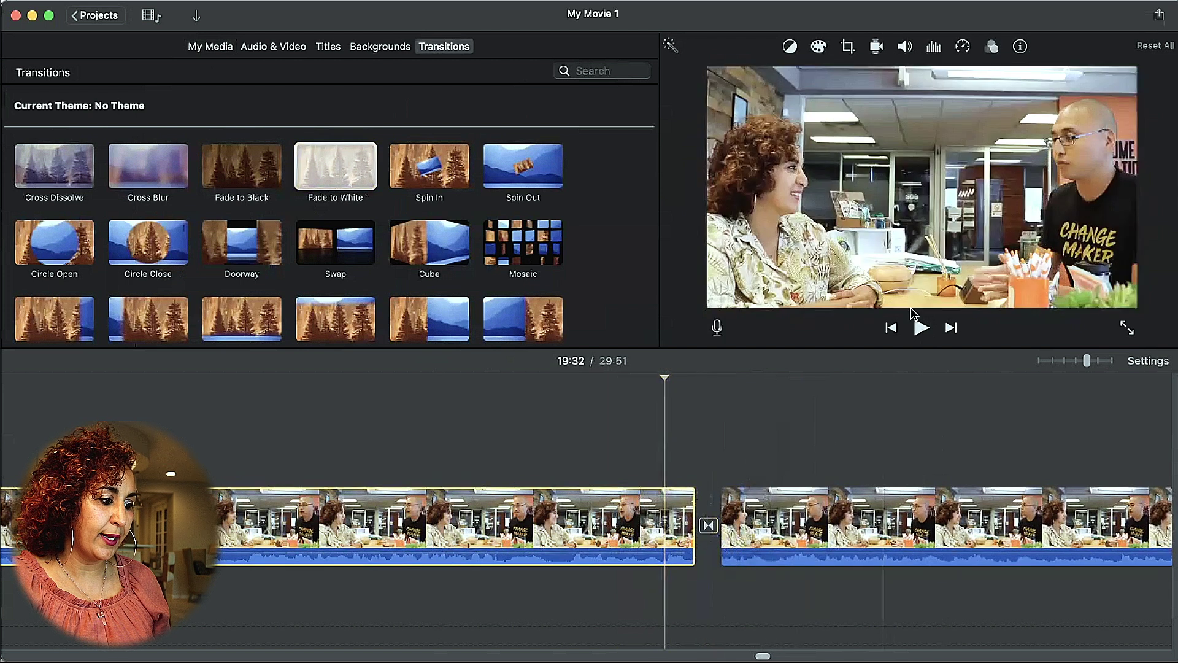
pyautogui.click(921, 328)
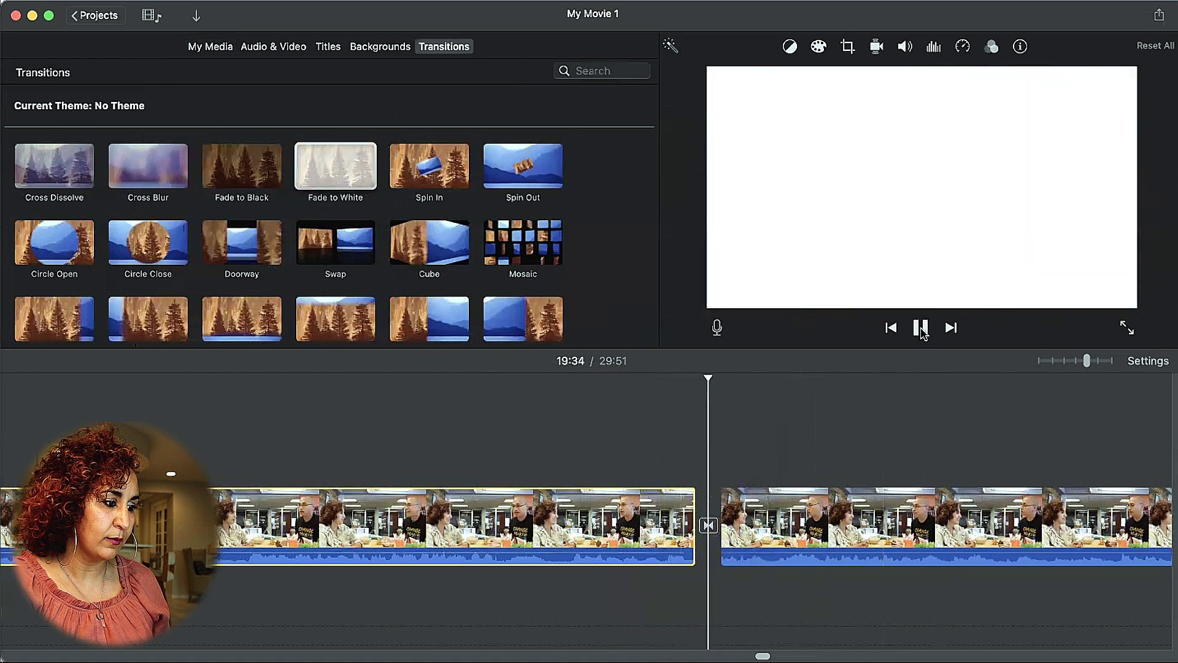
pyautogui.click(922, 328)
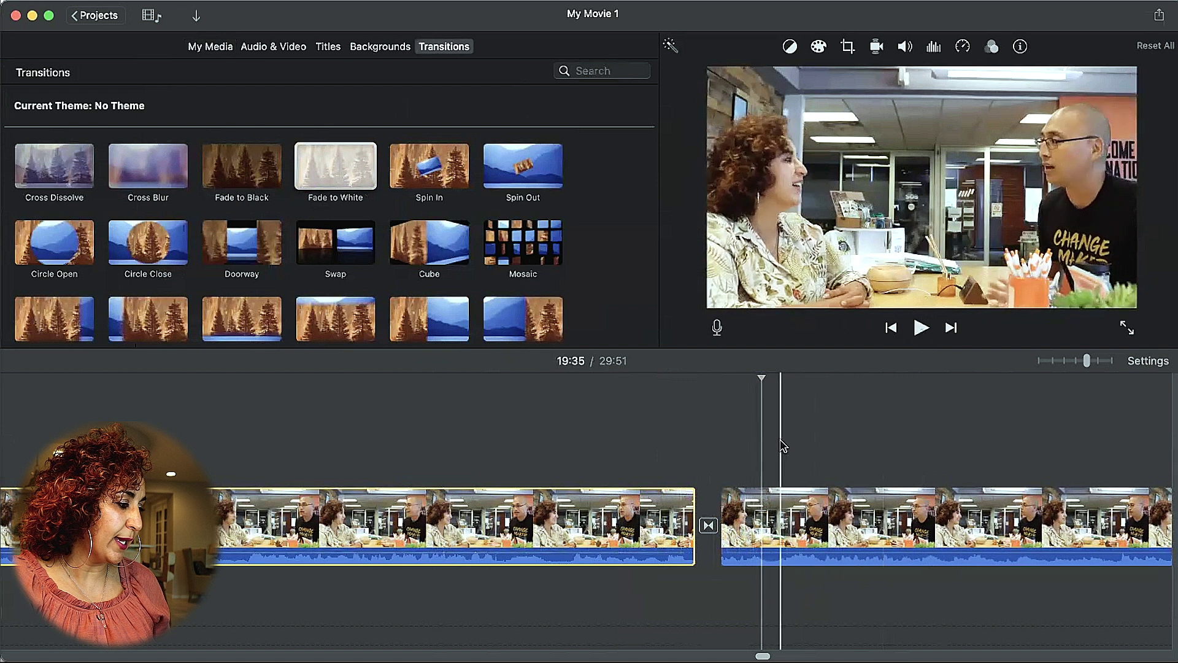
pyautogui.click(709, 526)
# Step: Replace the Fade to White transition with Cross Blur and preview it
pyautogui.press('Delete')
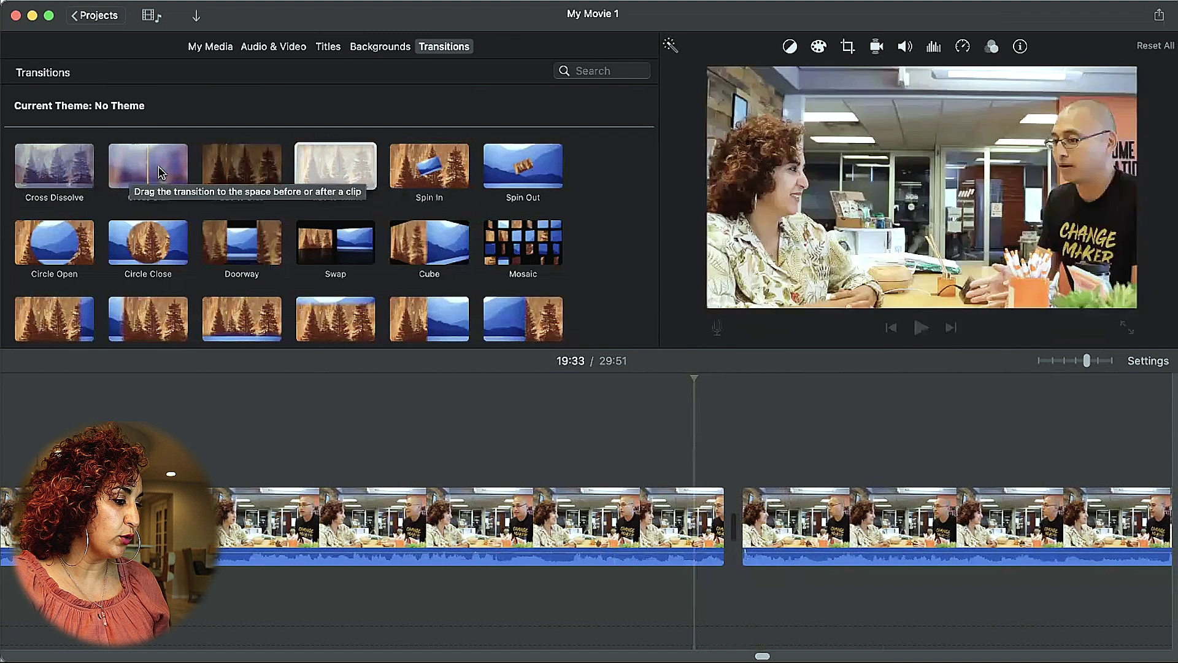
pyautogui.moveTo(138, 173)
pyautogui.mouseDown()
pyautogui.moveTo(776, 539)
pyautogui.moveTo(709, 526)
pyautogui.mouseUp()
pyautogui.click(919, 329)
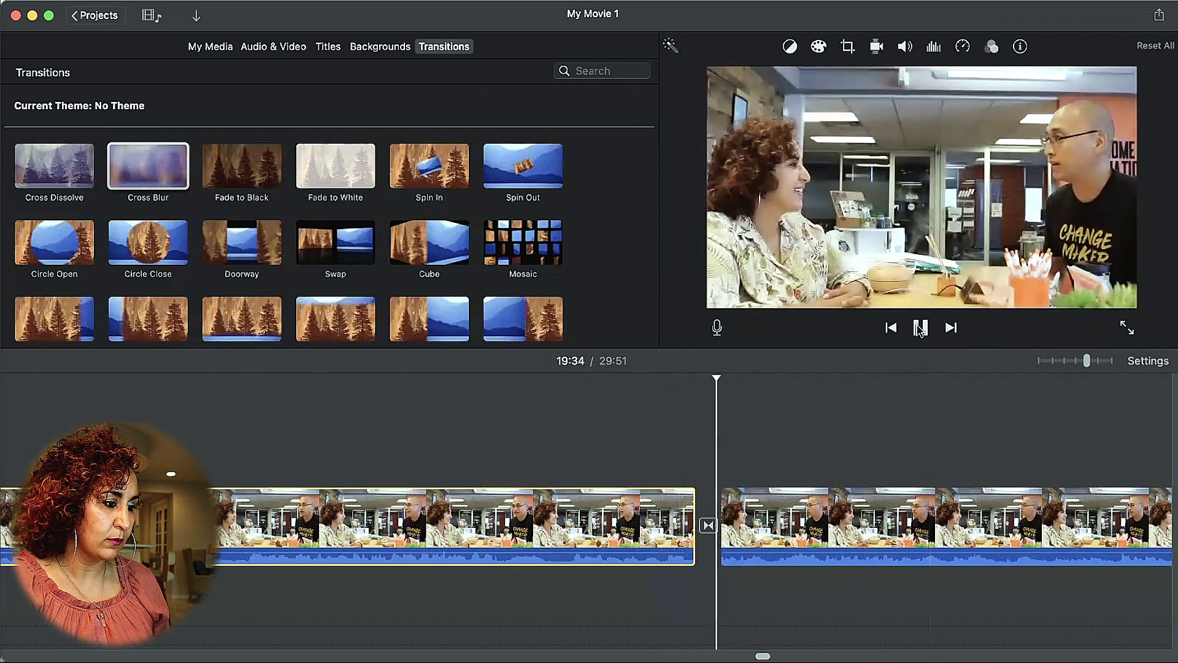
pyautogui.click(920, 329)
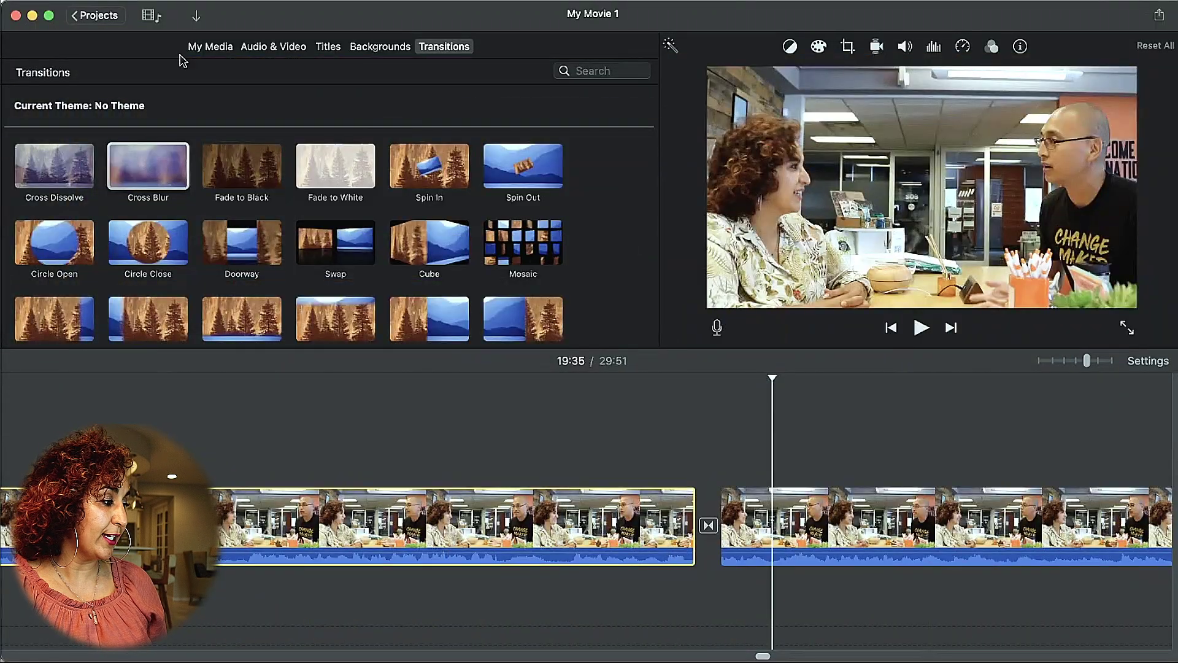
# Step: Show the Titles browser, zoom the timeline out, and play from an earlier clip
pyautogui.click(332, 49)
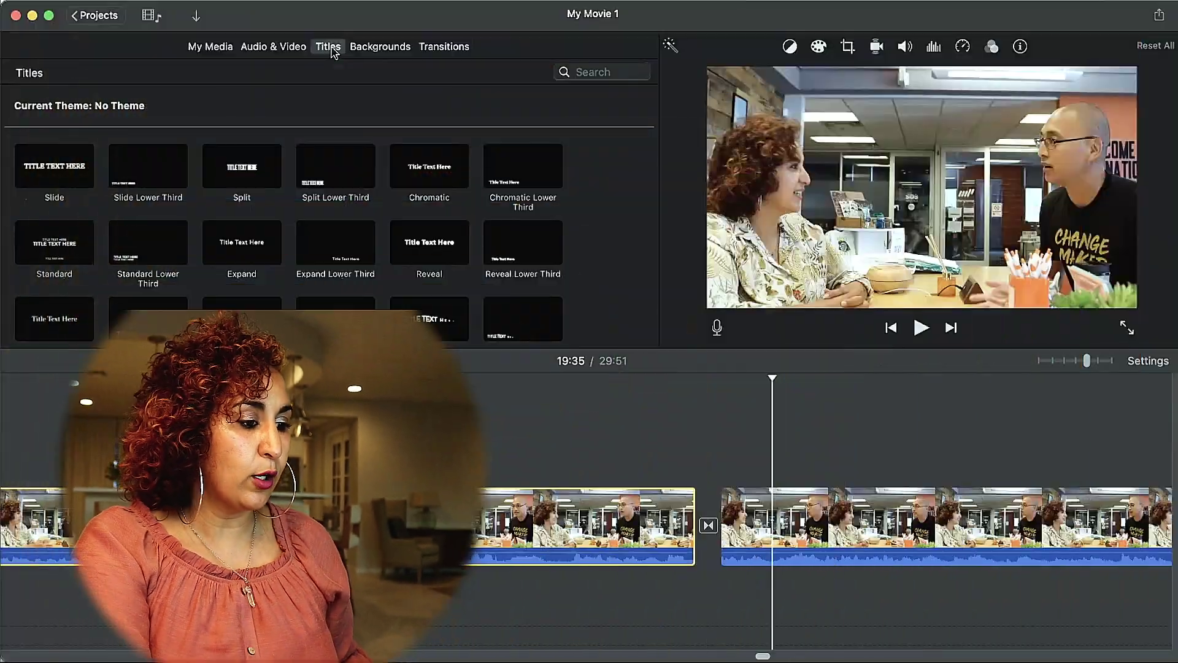
pyautogui.click(891, 328)
pyautogui.moveTo(1087, 362); pyautogui.dragTo(1041, 361)
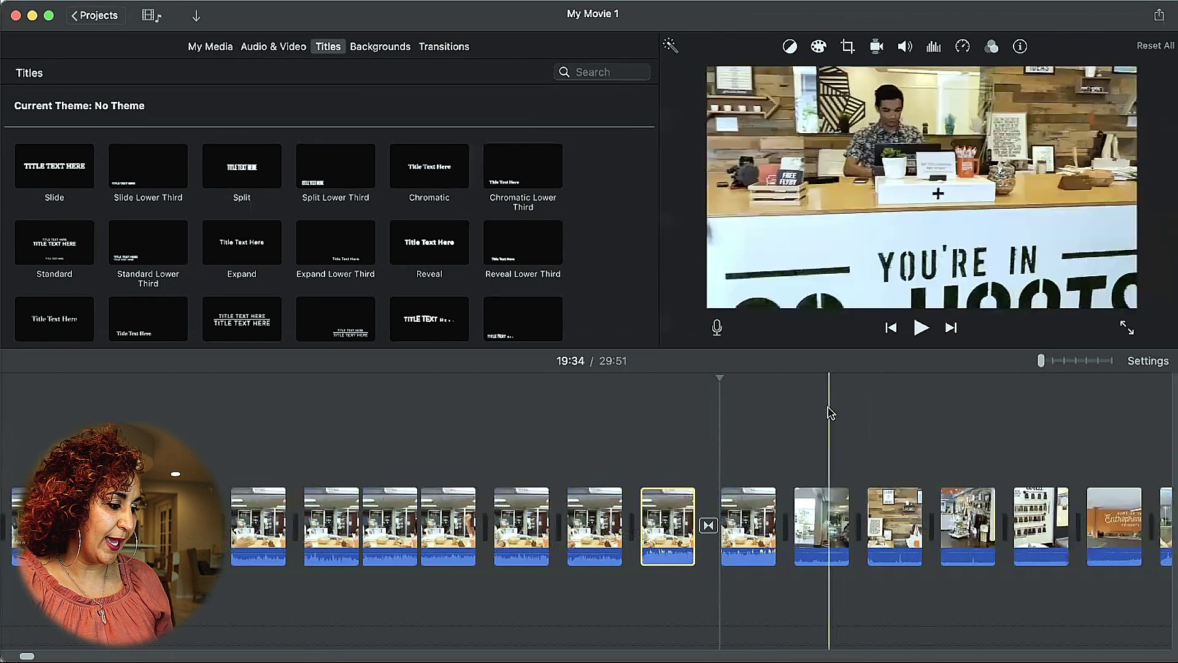
pyautogui.hscroll(-5, 830, 412)
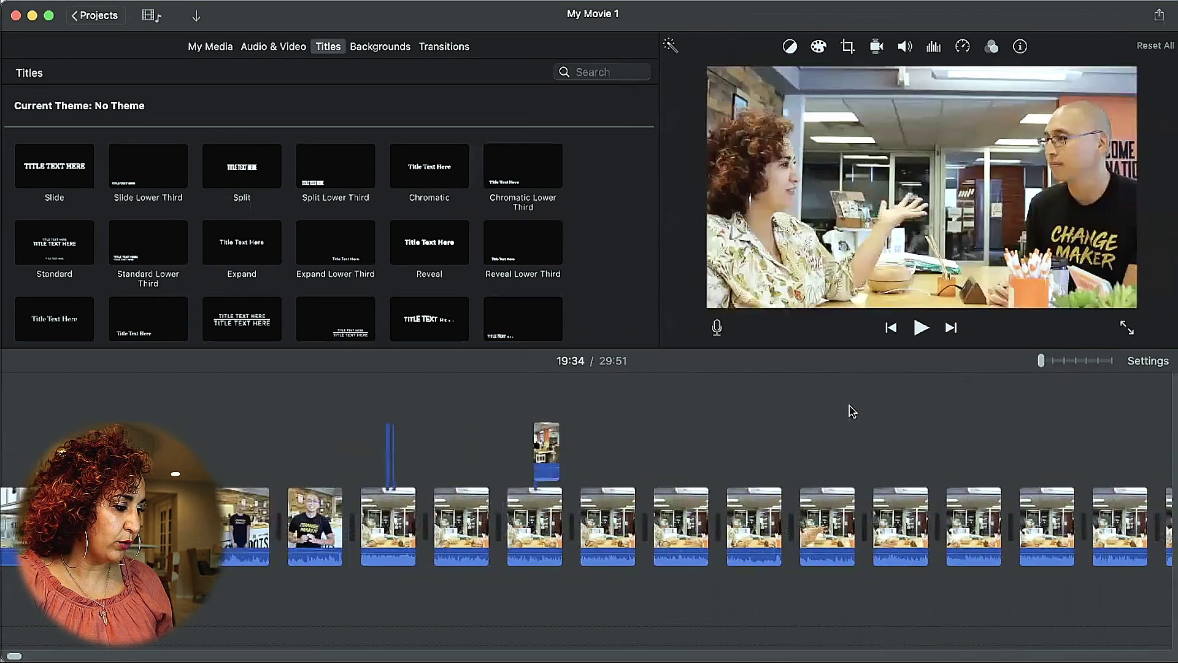
pyautogui.hscroll(-5, 851, 409)
pyautogui.click(592, 518)
pyautogui.click(920, 327)
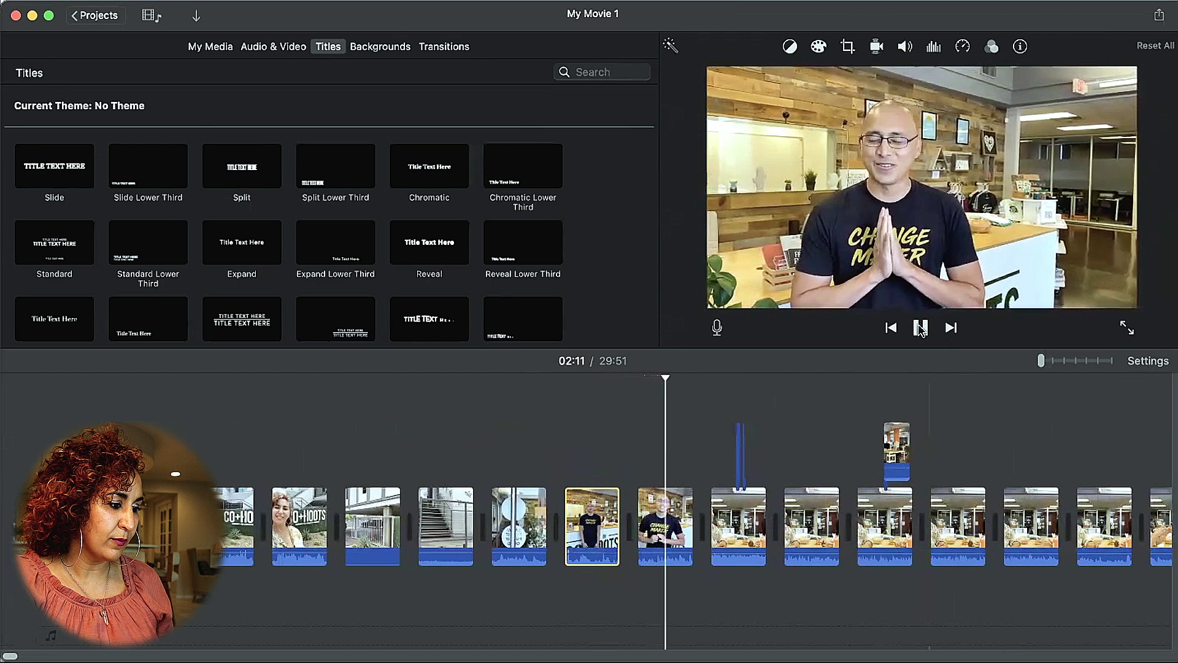
pyautogui.click(921, 327)
# Step: Select the interview clip and return to its 02:16 start
pyautogui.hscroll(3, 1062, 473)
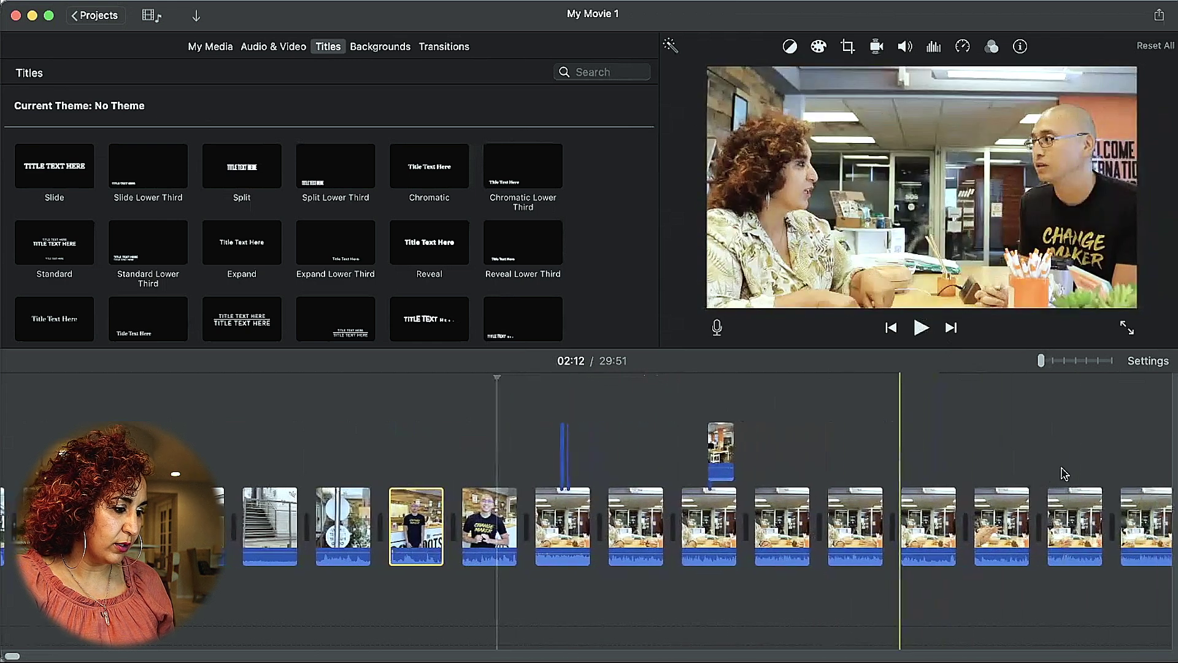
pyautogui.click(530, 522)
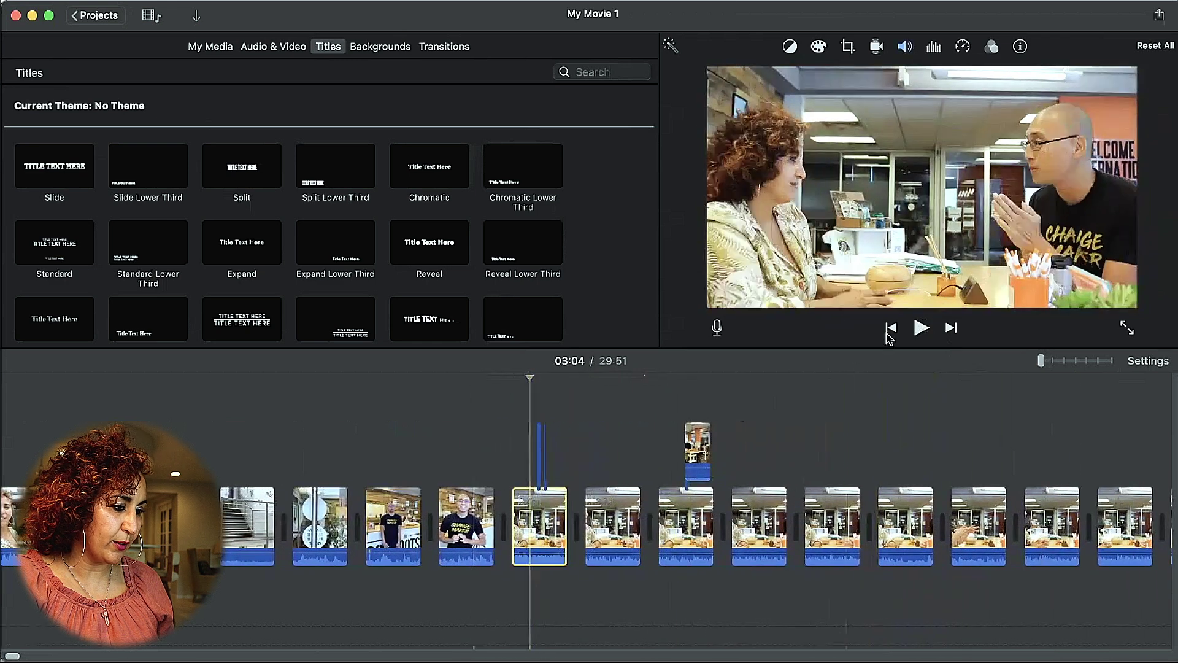
pyautogui.click(891, 328)
pyautogui.click(921, 327)
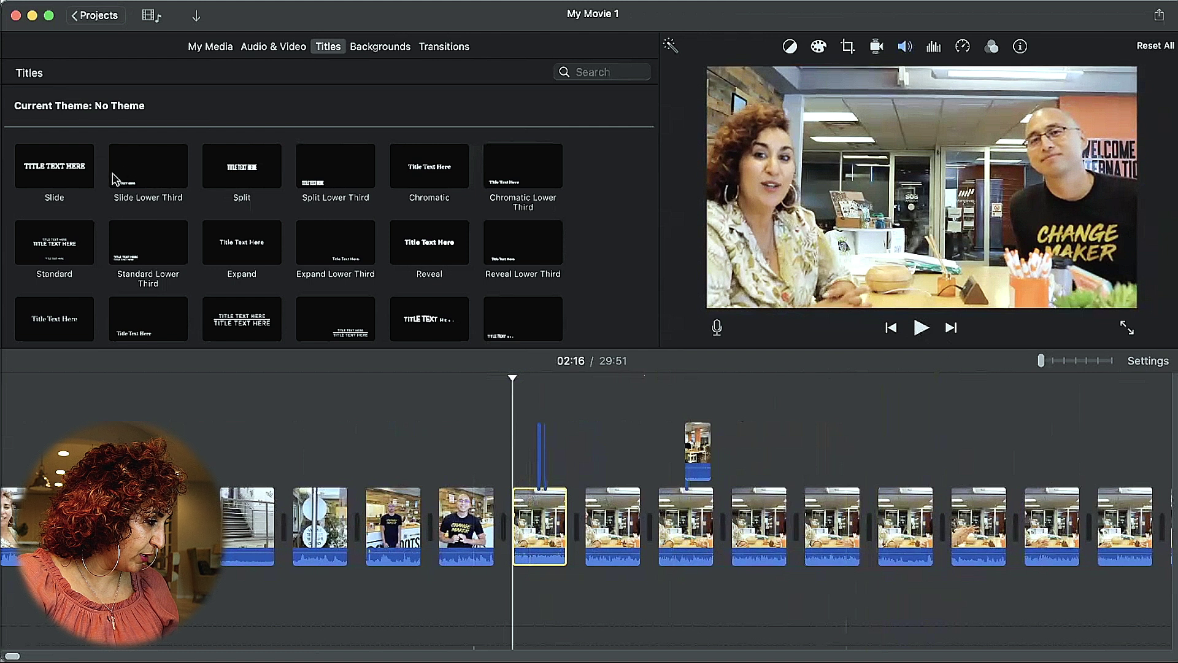
# Step: Place a Slide Lower Third title over the interview clip, starting at 02:16
pyautogui.click(136, 181)
pyautogui.moveTo(570, 371); pyautogui.dragTo(514, 457)
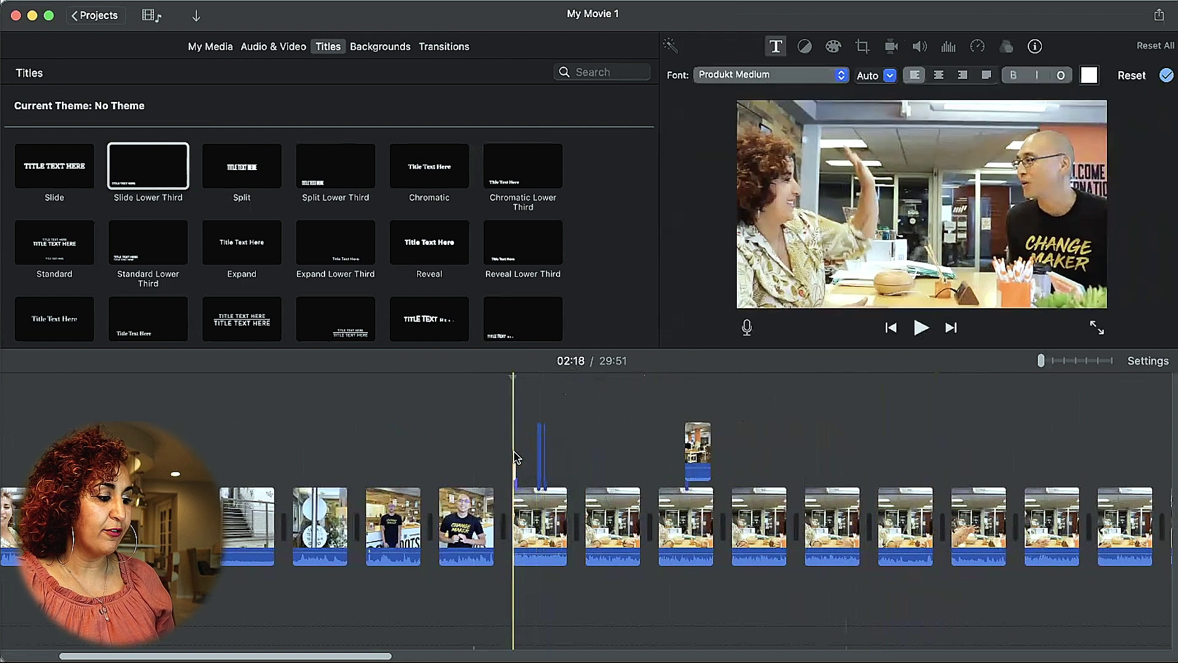
pyautogui.click(1090, 363)
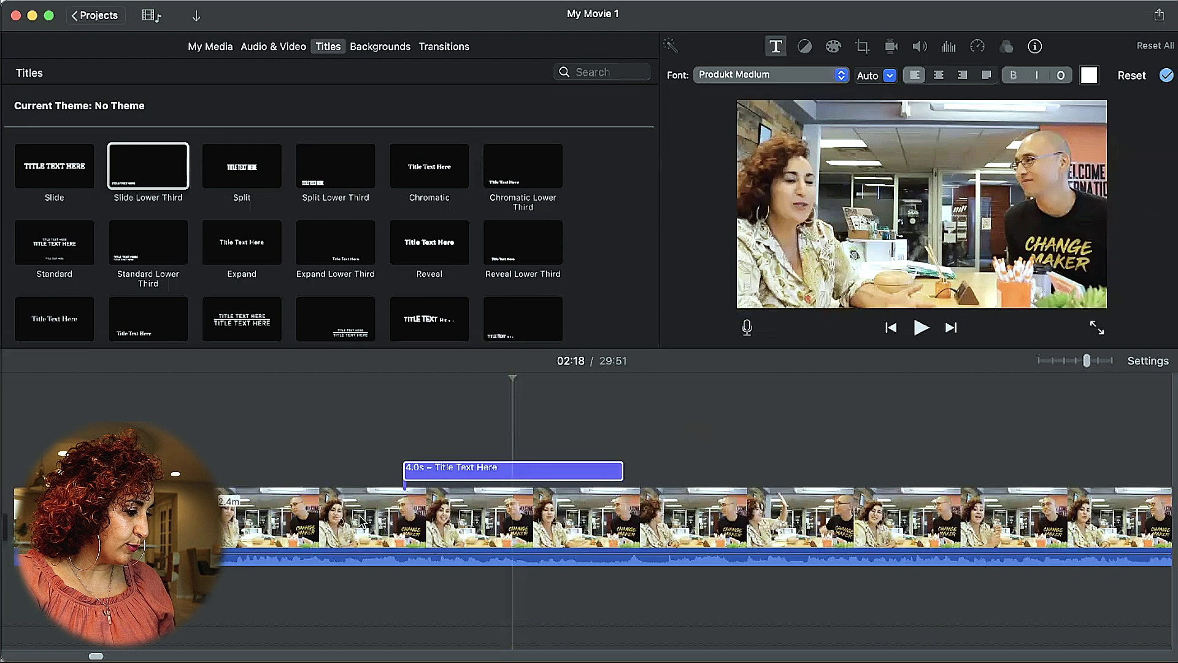
pyautogui.click(348, 529)
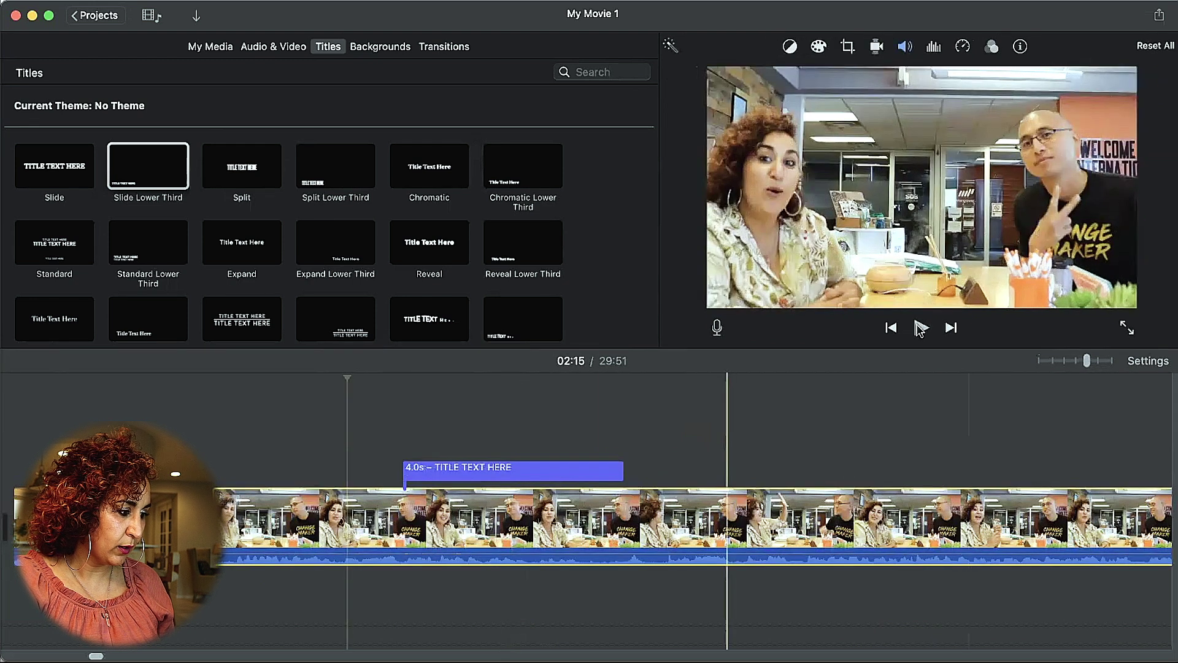
pyautogui.click(920, 328)
pyautogui.click(920, 327)
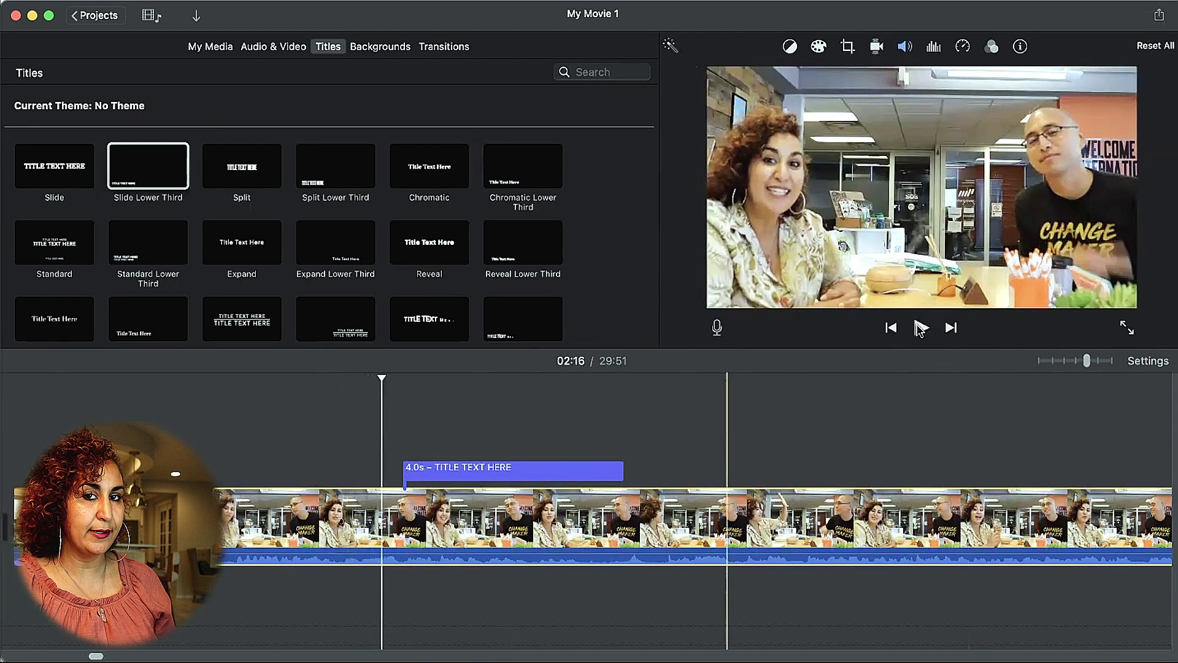
pyautogui.moveTo(570, 471); pyautogui.dragTo(550, 480)
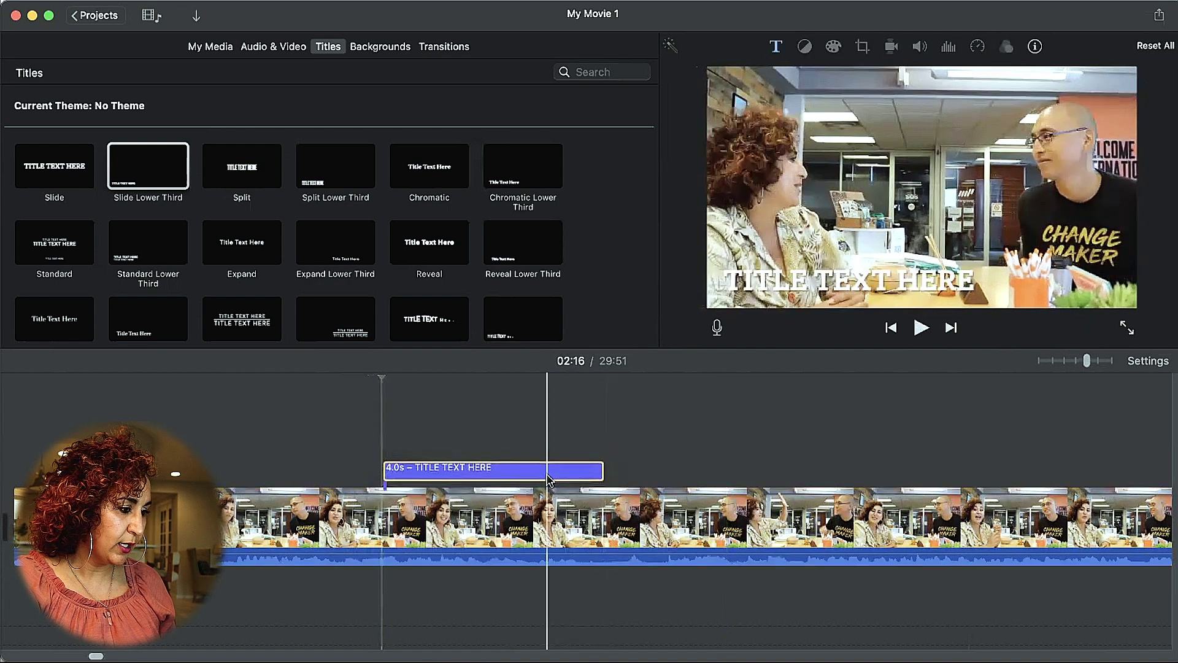
# Step: Enter the interviewee's name and co-founder role in the title, then preview it full screen
pyautogui.click(502, 476)
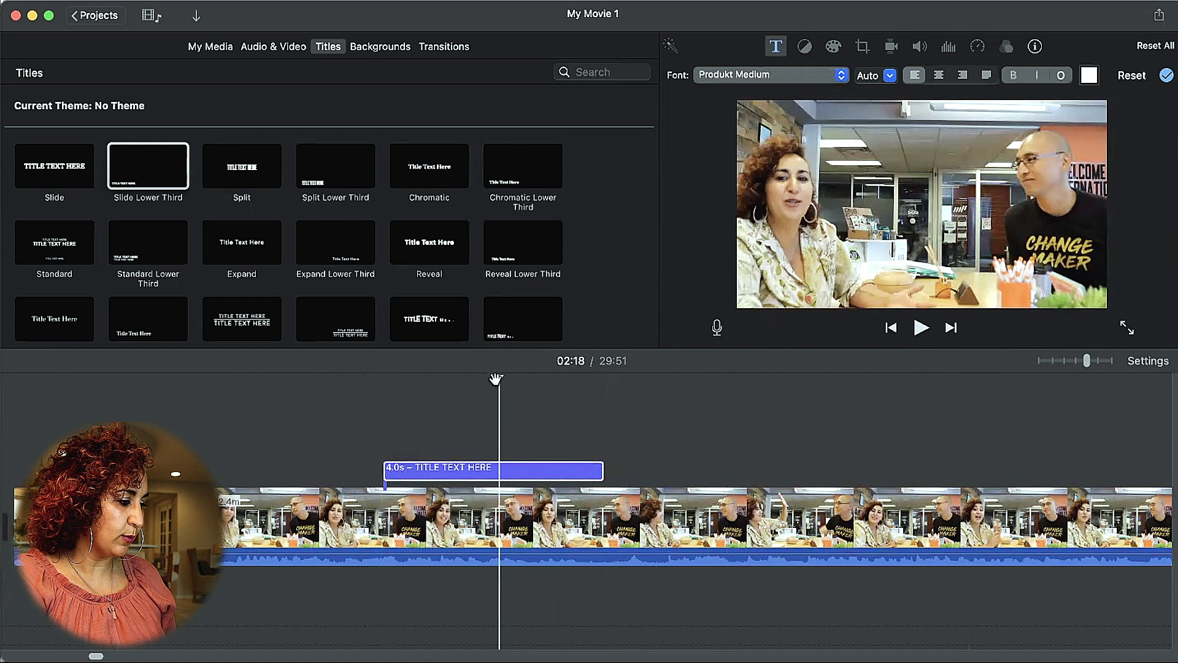
pyautogui.moveTo(497, 379); pyautogui.dragTo(367, 395)
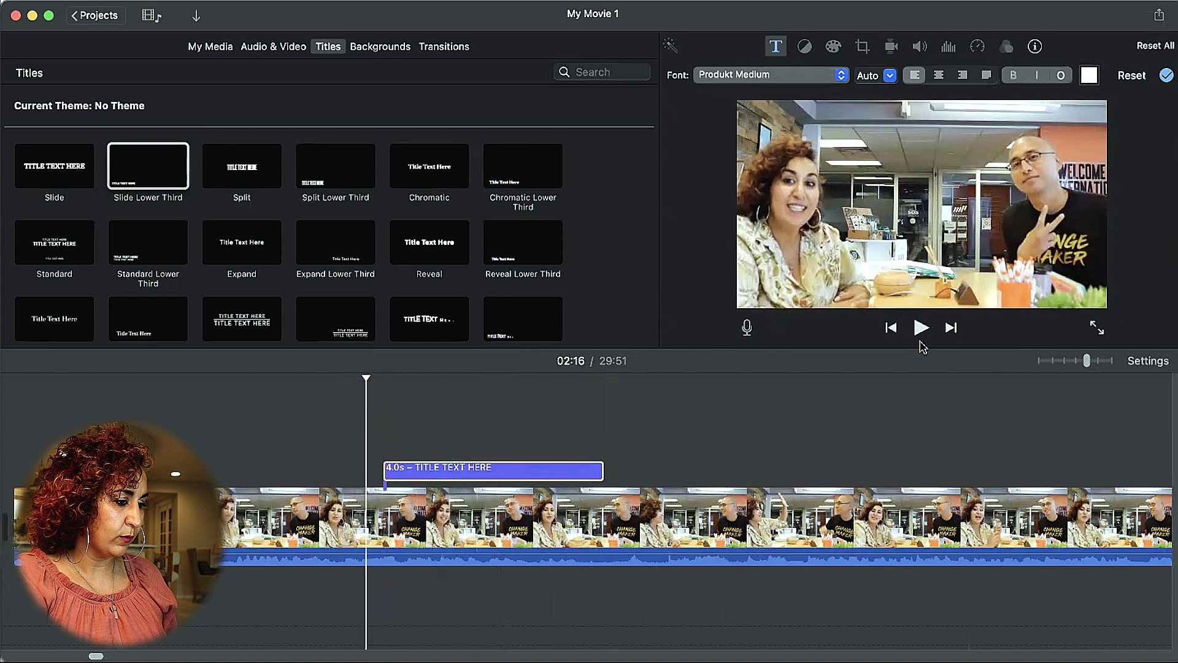
pyautogui.click(920, 329)
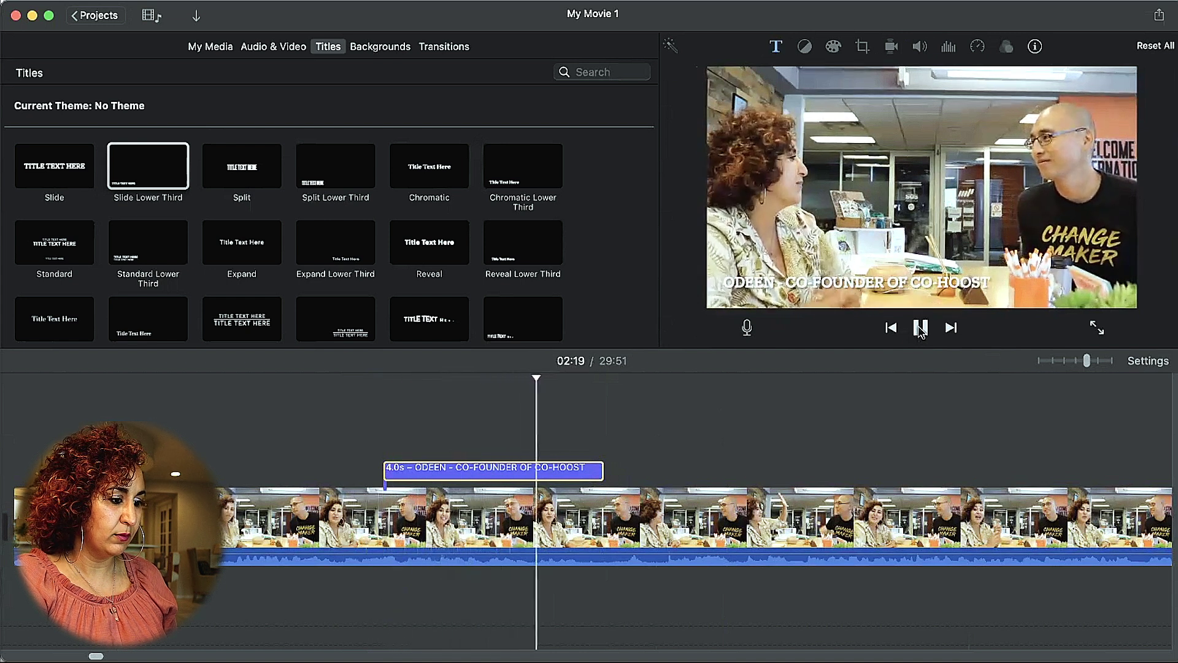
pyautogui.click(921, 330)
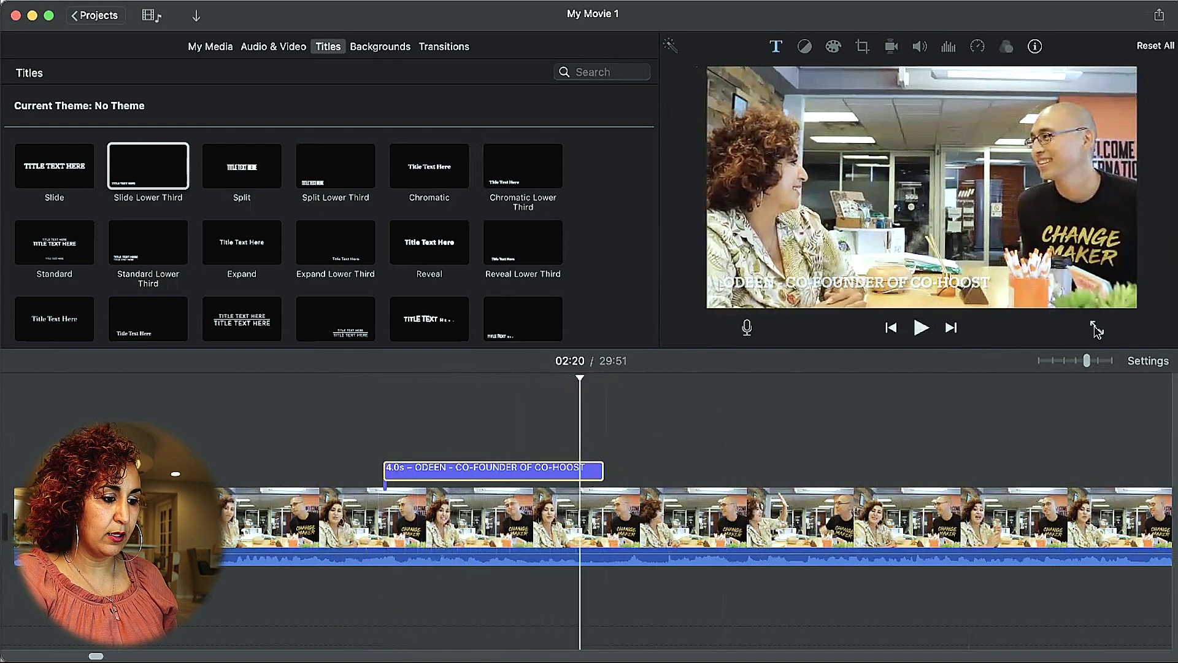
pyautogui.click(1097, 330)
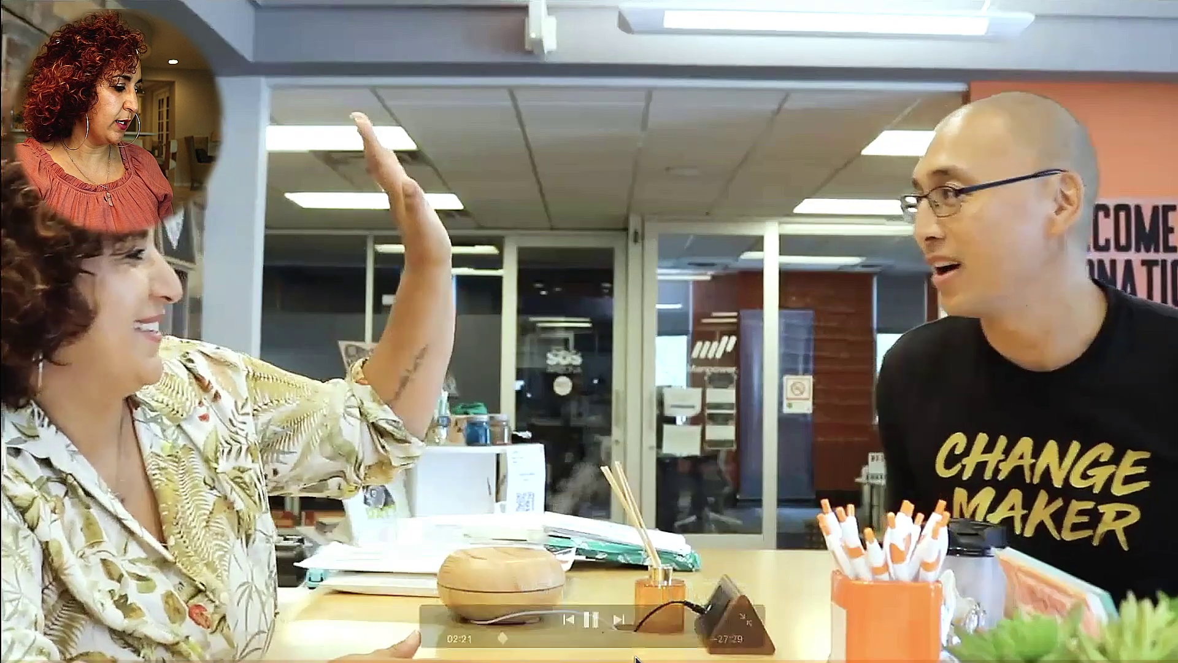
# Step: Pause full-screen playback, rewatch the title from 02:16, then exit full screen
pyautogui.press('space')
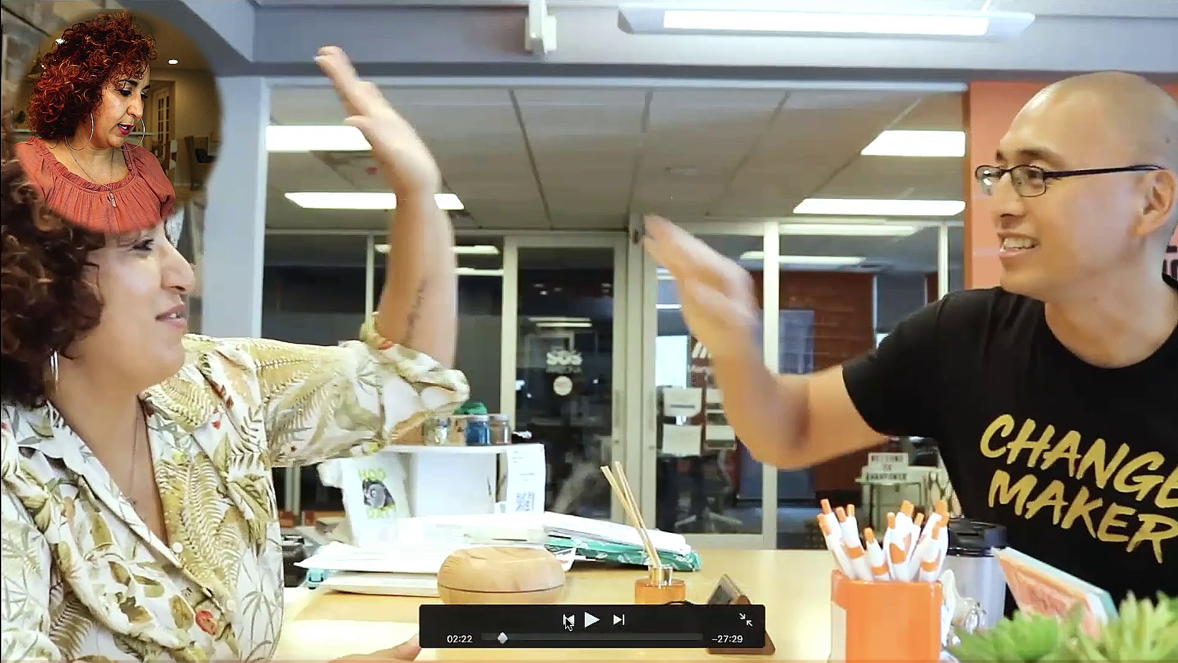
pyautogui.moveTo(503, 637); pyautogui.dragTo(503, 638)
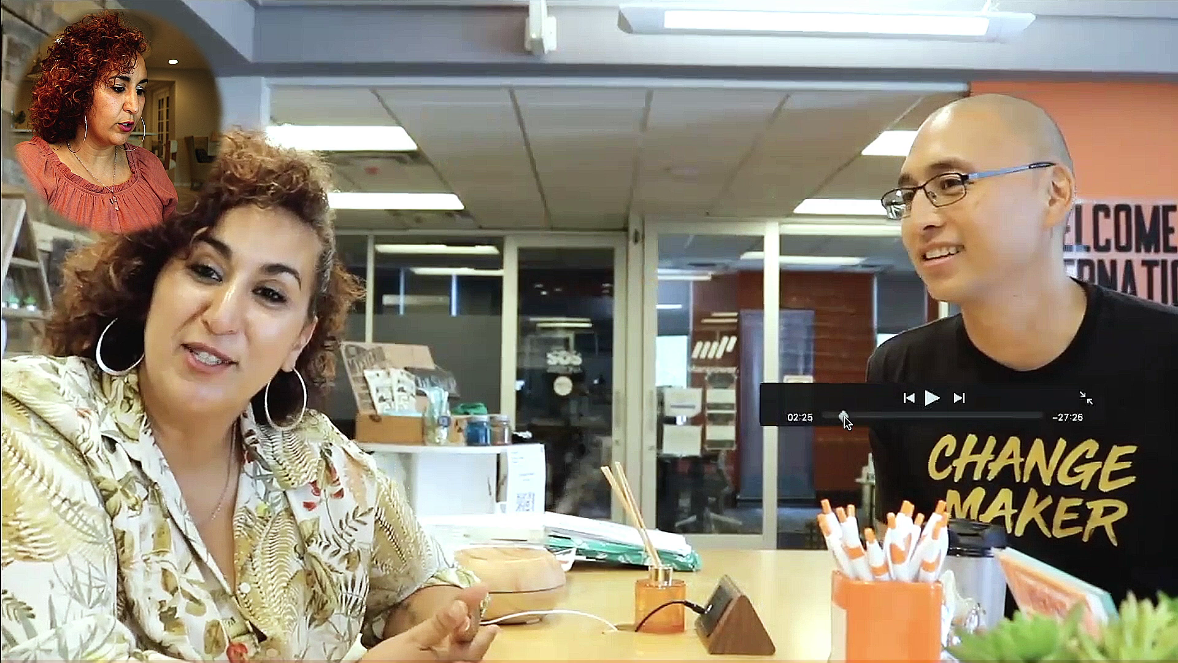
pyautogui.click(845, 417)
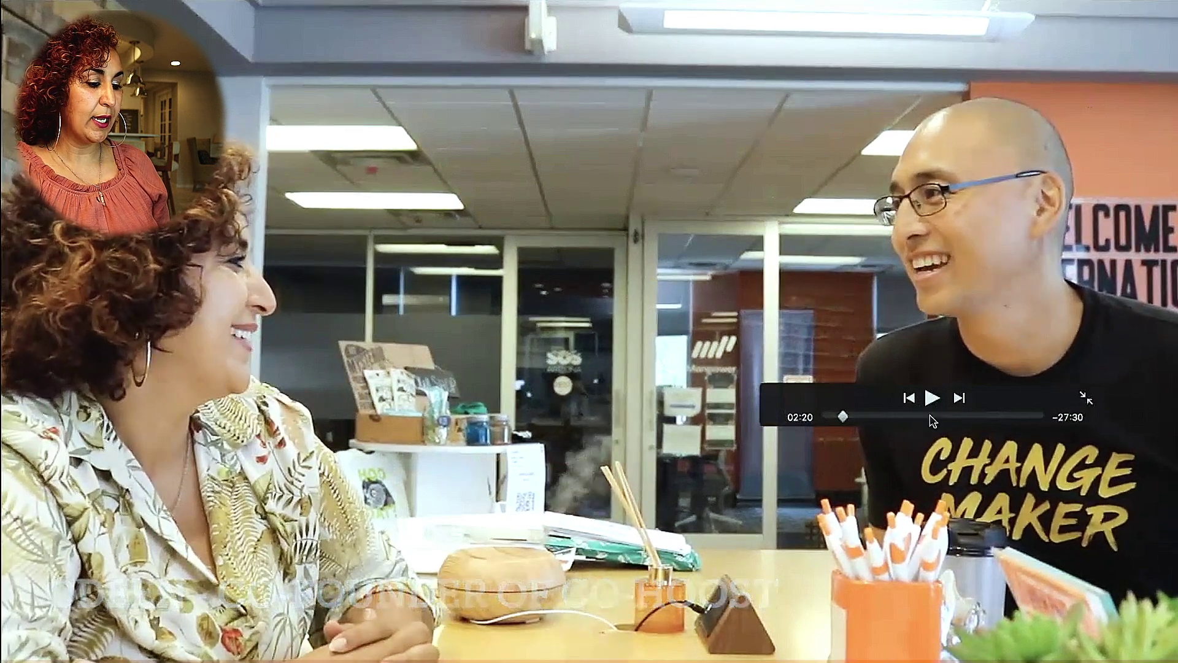
pyautogui.click(1083, 398)
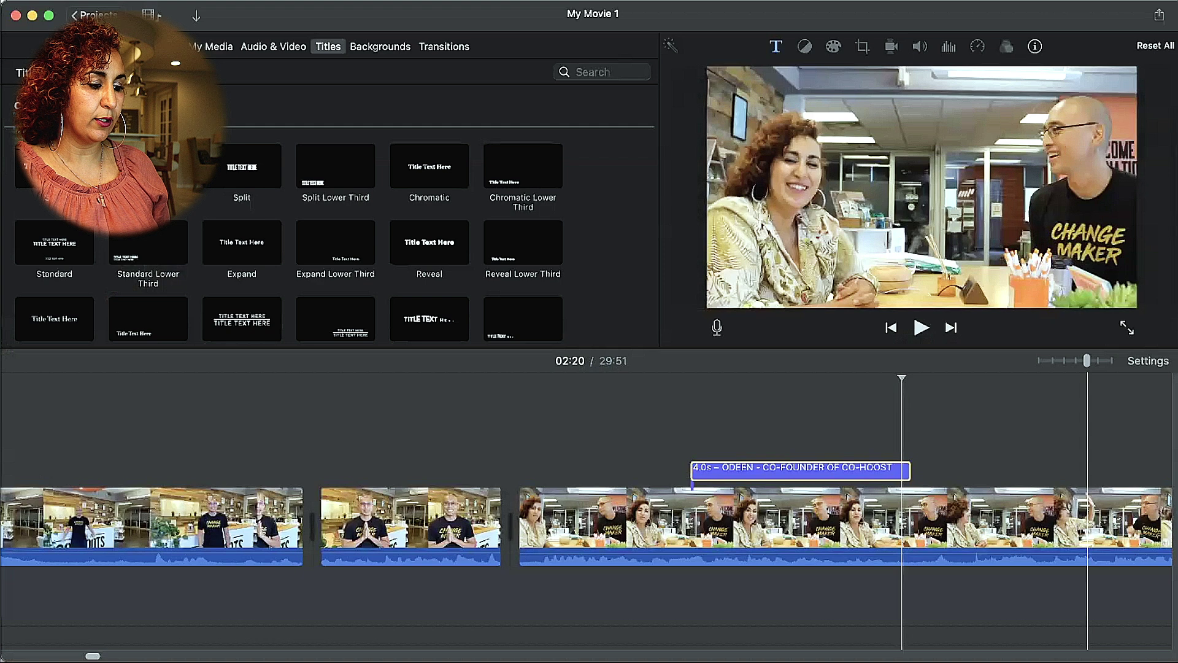